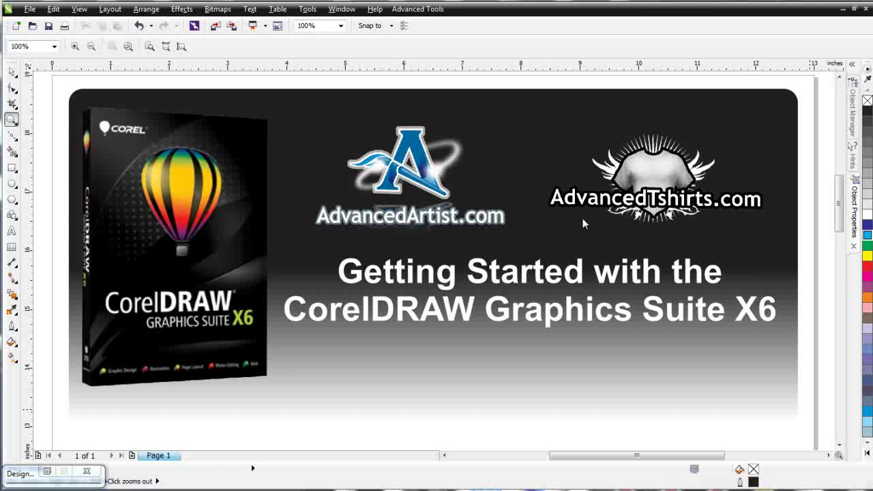
Step: Zoom out, then zoom in on the empty area of Page 1 below the title banner
right_click(570, 321)
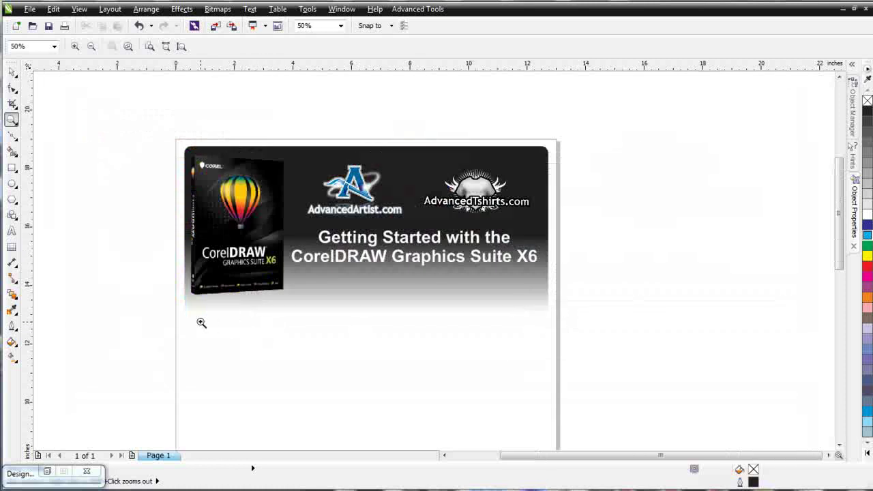
left_click_drag(201, 322, 523, 438)
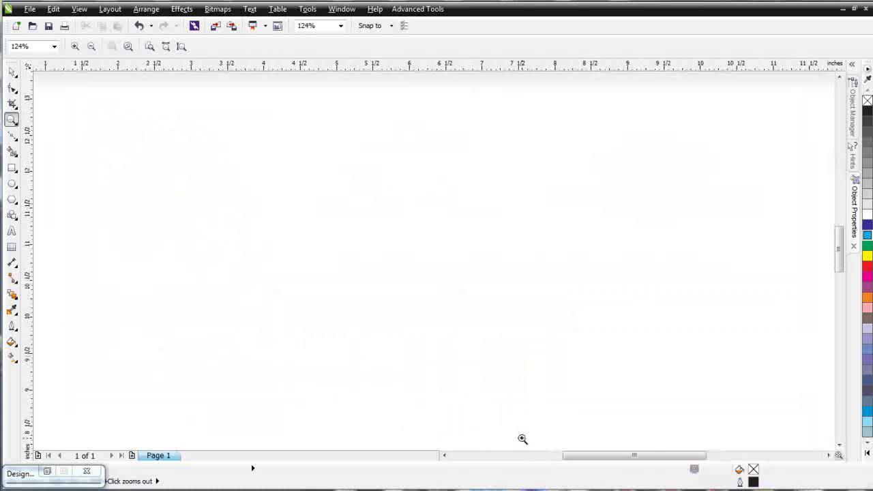
Step: Draw a wide 5.311 × 2.002 inch rectangle mid-page and fill it cyan
left_click(11, 168)
left_click_drag(287, 195, 676, 341)
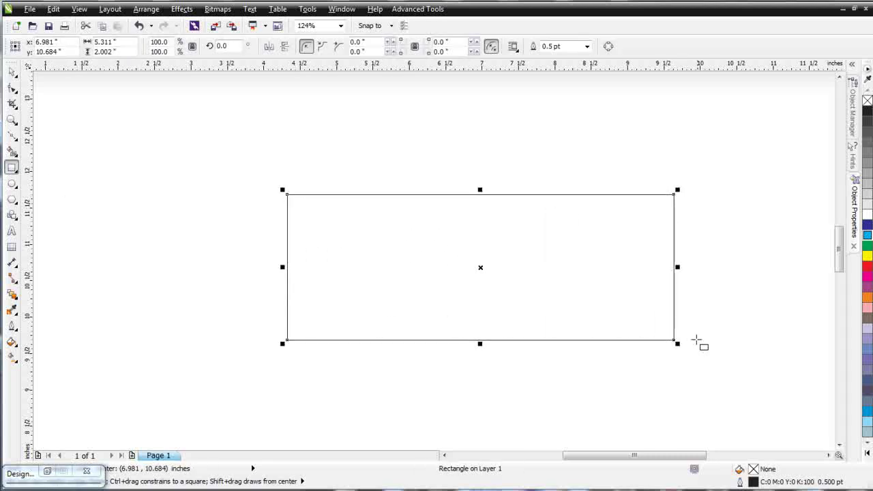
left_click(867, 235)
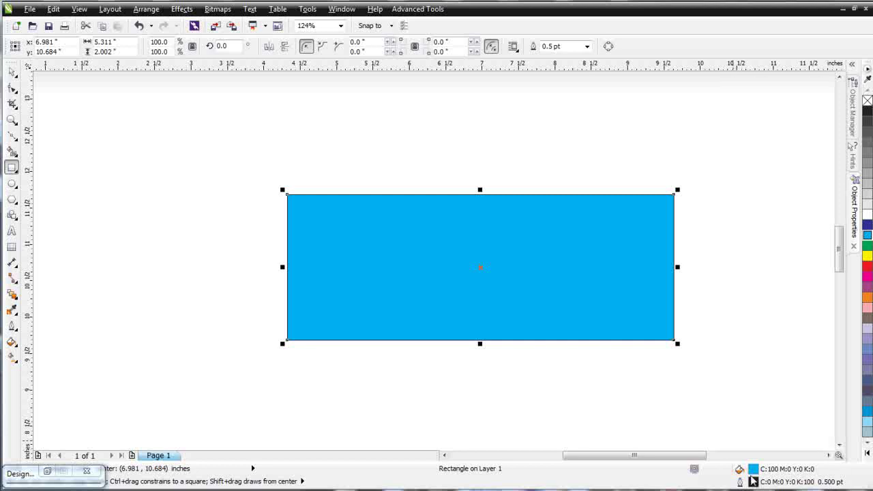
double_click(754, 482)
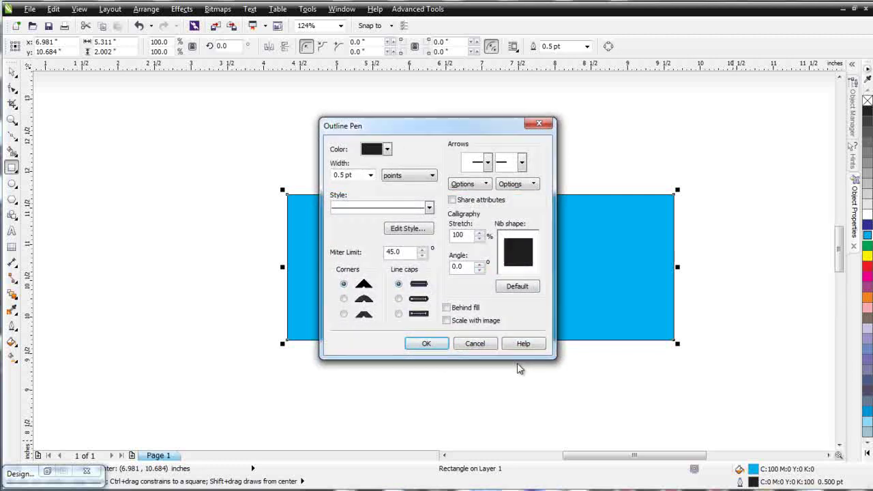
Step: In Object Properties, cycle the outline width units through inches and picas back to points
left_click(539, 124)
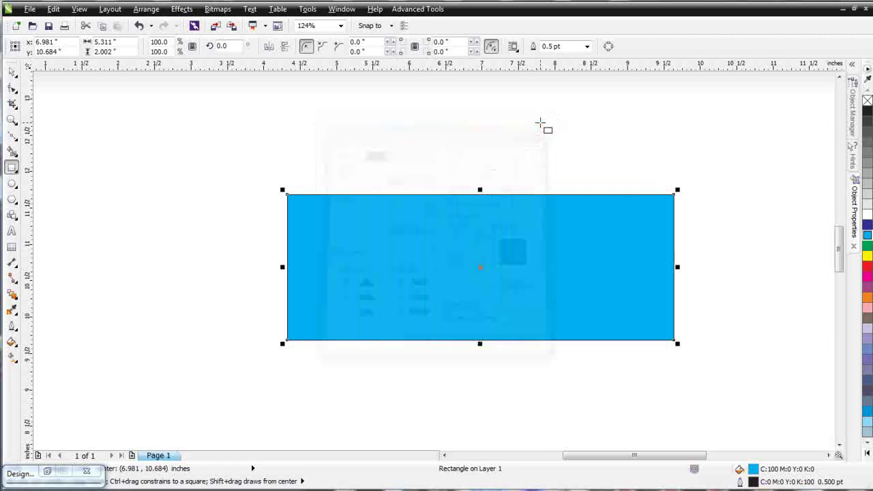
left_click(854, 212)
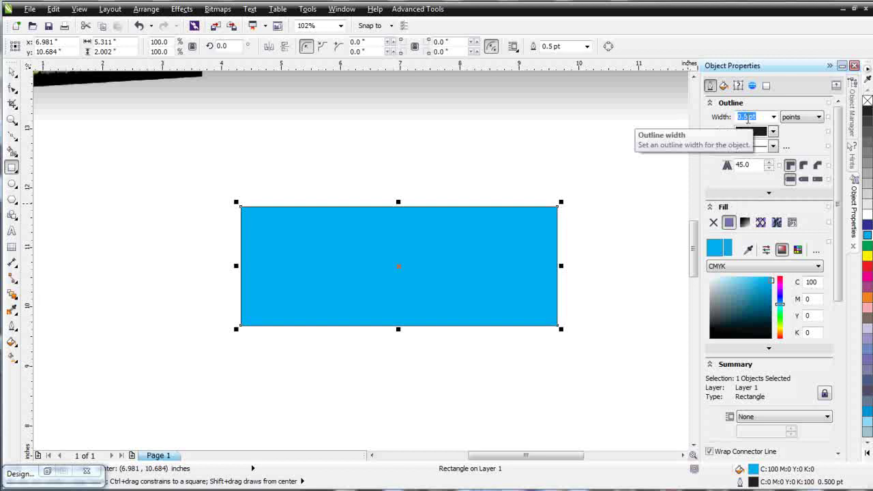
left_click(820, 117)
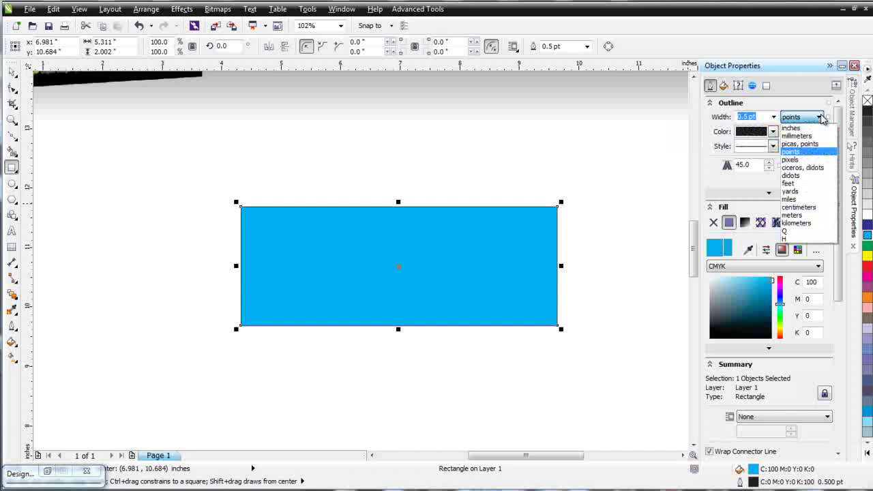
left_click(811, 129)
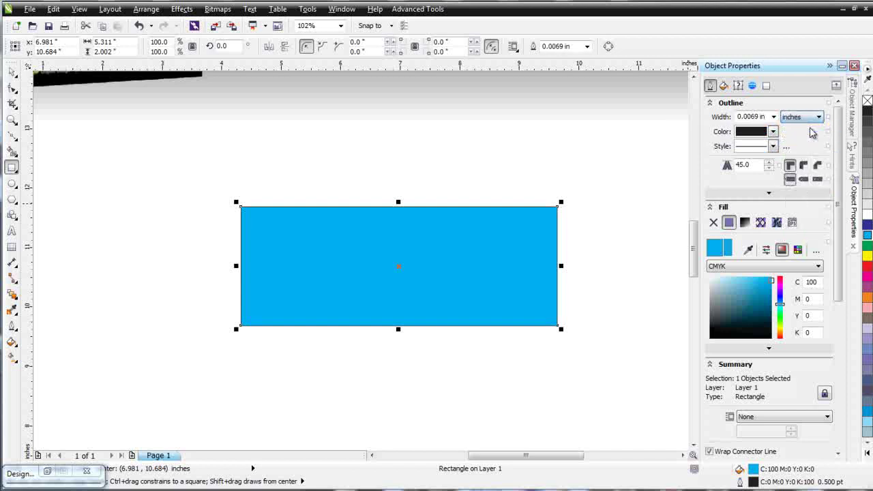
left_click(819, 116)
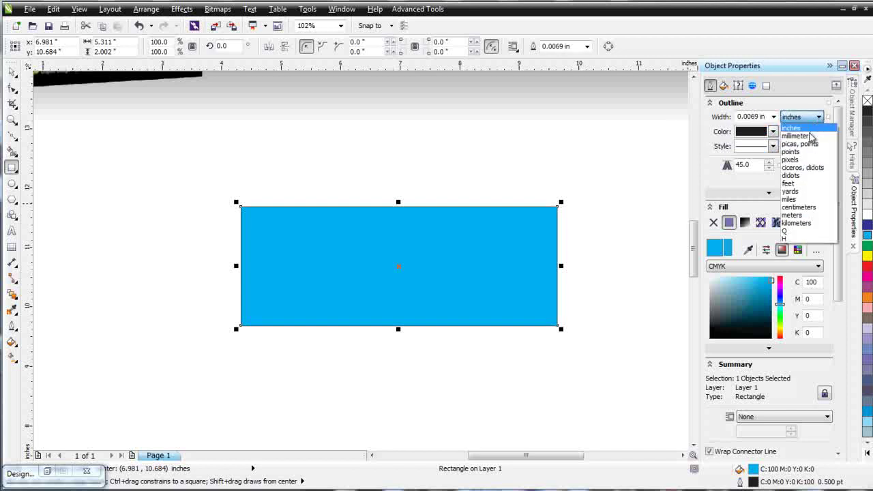
left_click(826, 145)
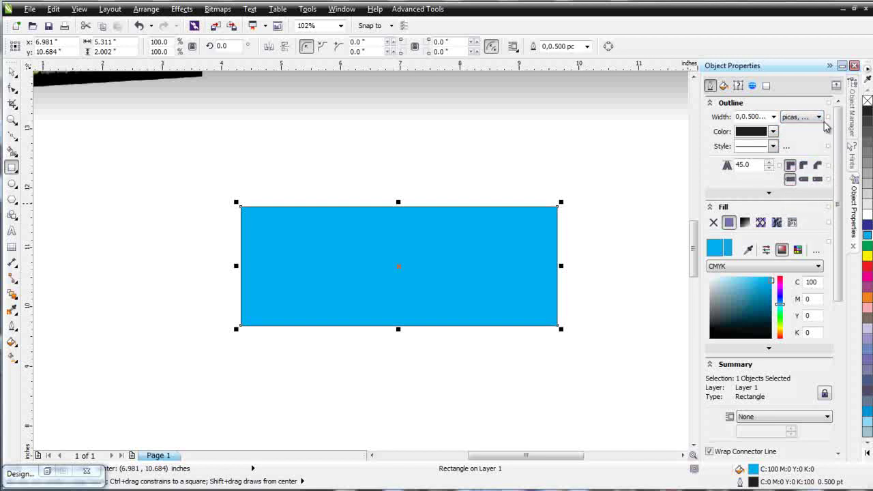
left_click(812, 117)
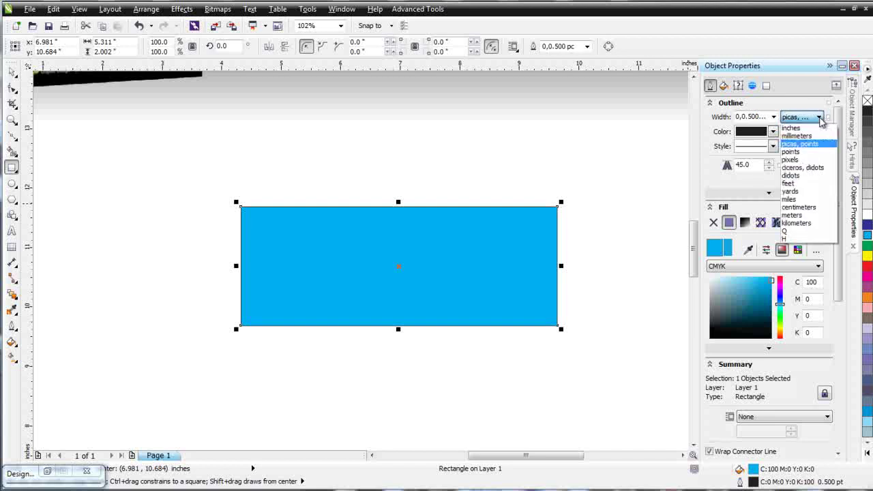
left_click(803, 152)
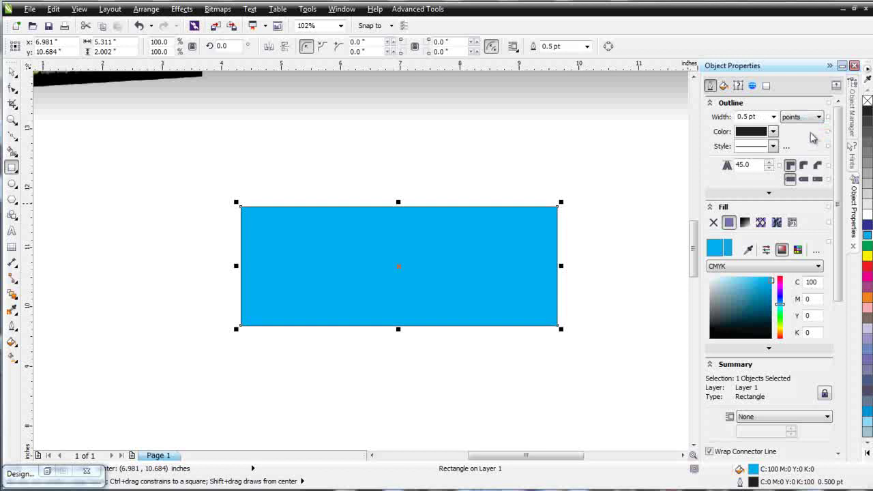
Step: Set the rectangle's outline width to 12.0 pt
left_click(774, 118)
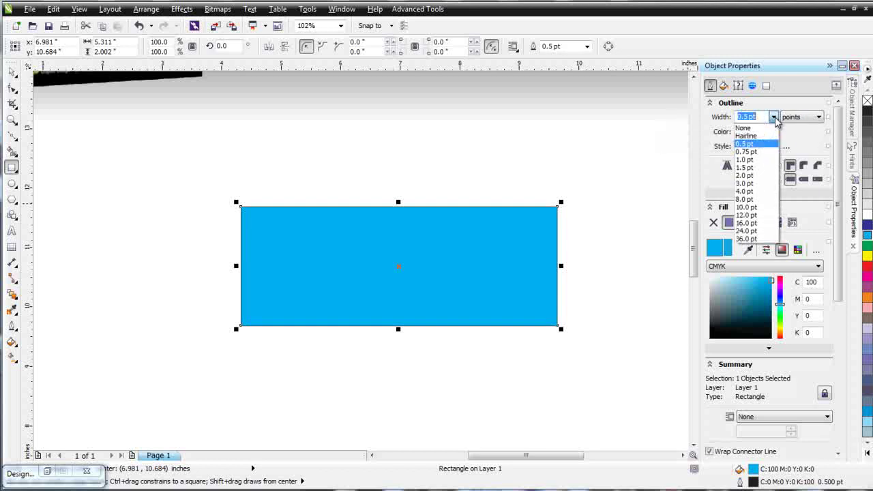
left_click(747, 199)
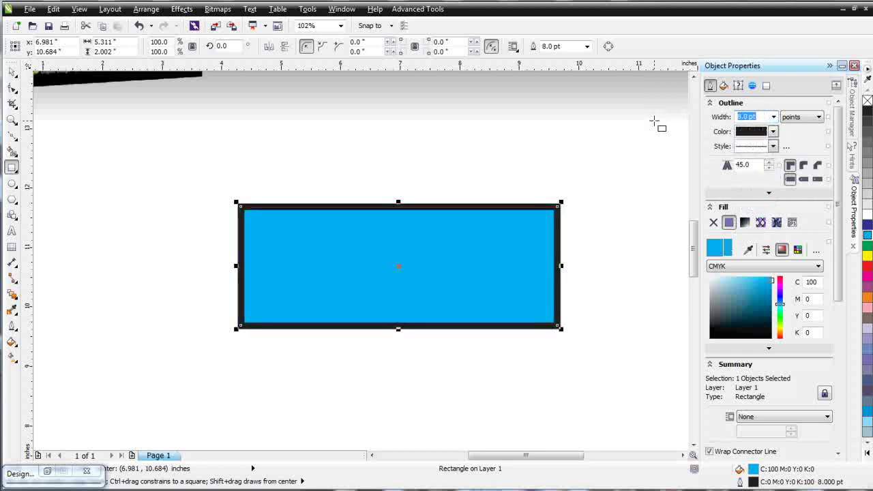
type("12.0")
key("Return")
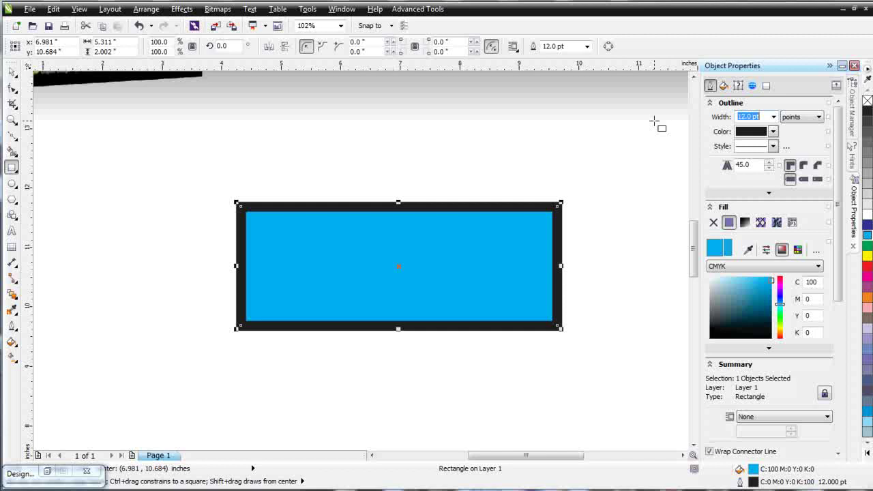
Step: Color the rectangle's outline dark blue (C100 M100 Y0 K0)
left_click(774, 132)
left_click(774, 132)
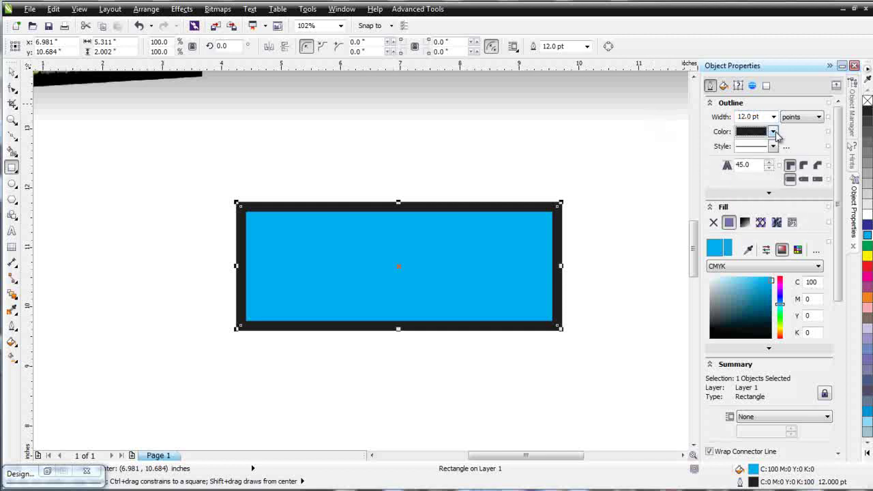
right_click(868, 228)
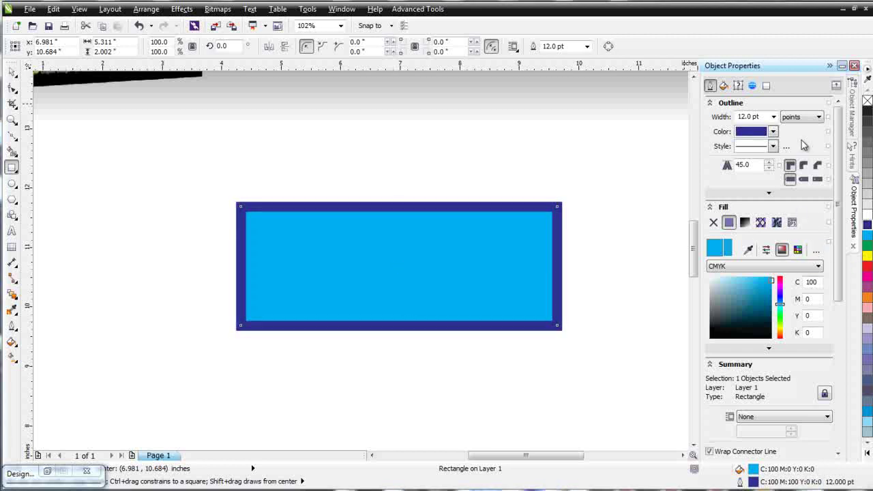
Step: Give the outline a custom dash-dot line style with round corners and round caps
left_click(772, 146)
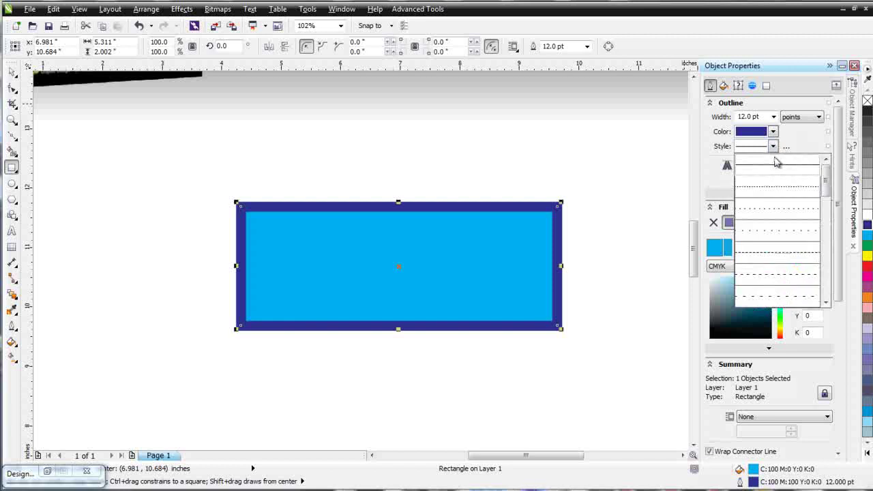
left_click(776, 209)
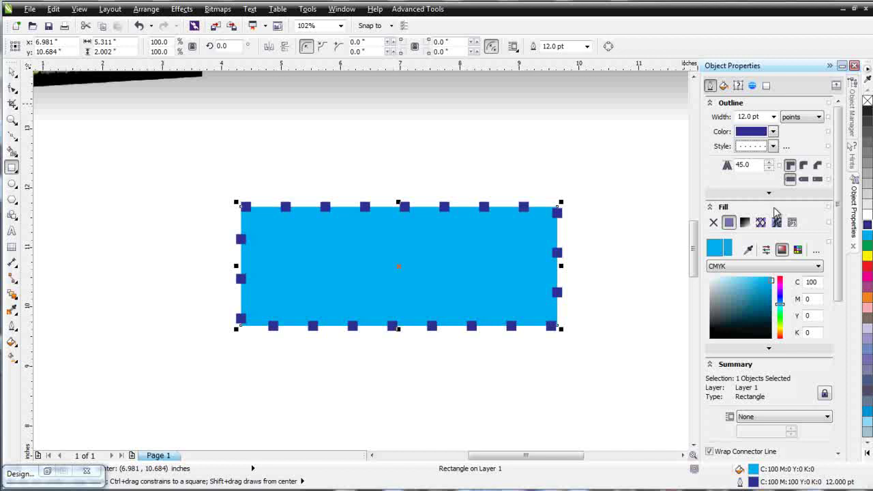
left_click(787, 147)
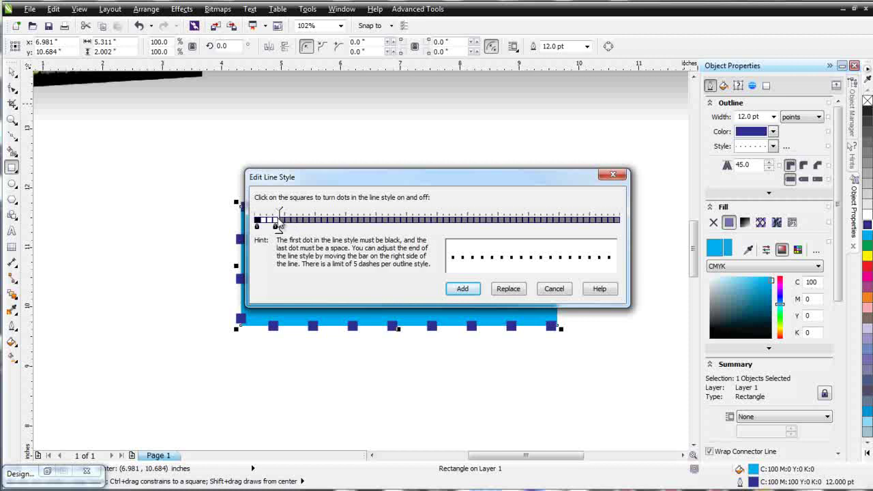
left_click_drag(280, 210, 363, 210)
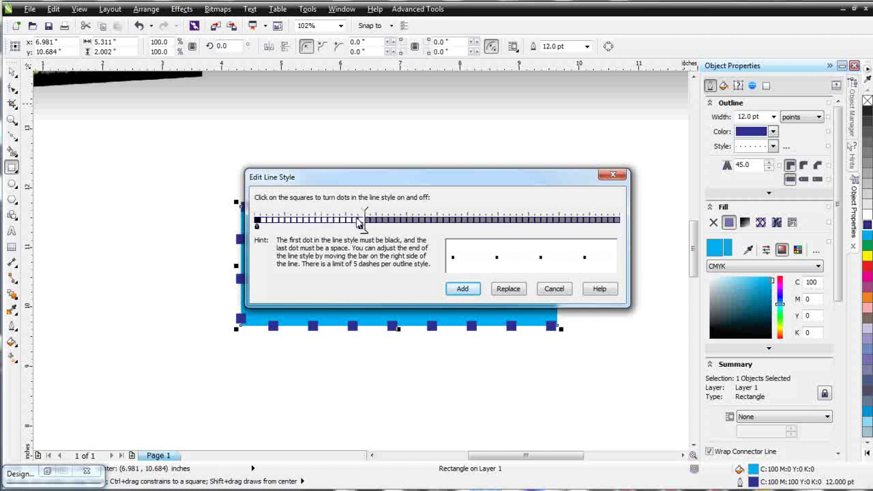
left_click_drag(287, 220, 339, 225)
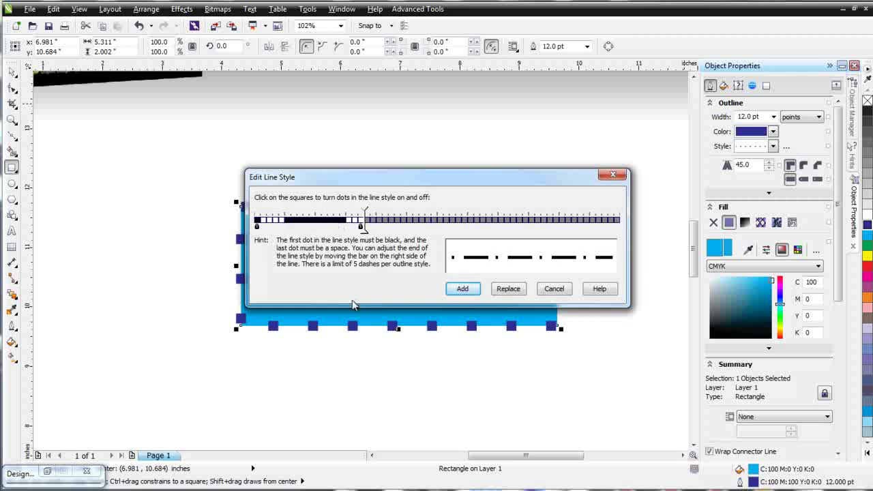
left_click(270, 220)
left_click(463, 289)
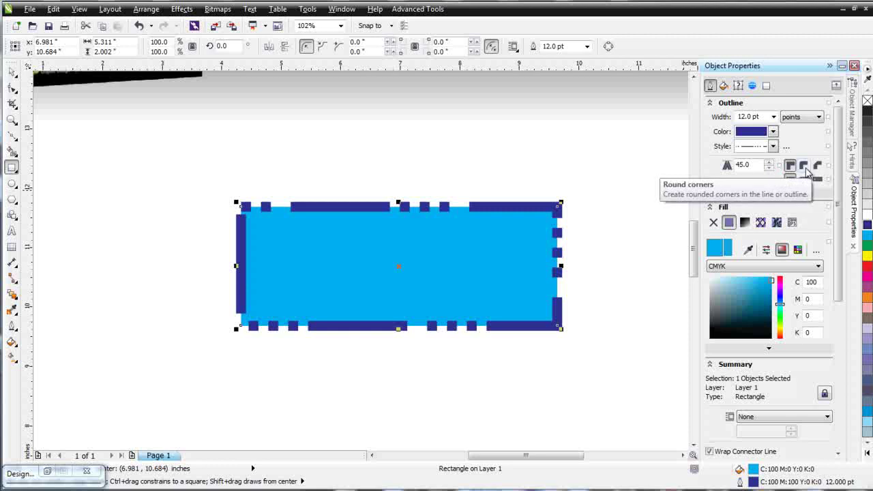
left_click(805, 167)
left_click(805, 178)
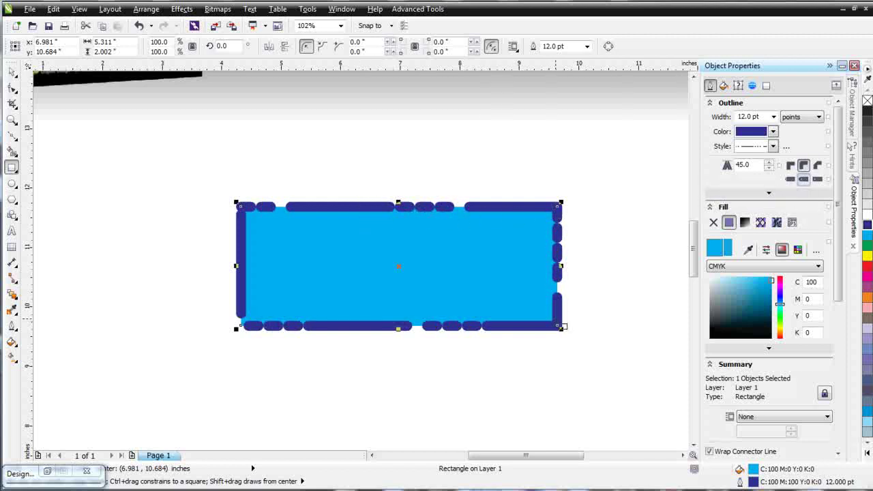
Step: Make the outline solid with mitered corners and extended square caps, after trying bevel and round
left_click(773, 147)
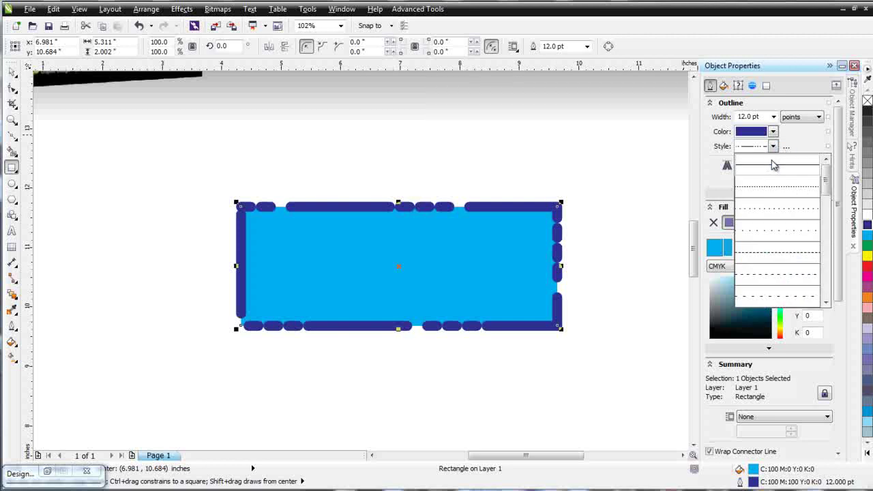
left_click(773, 165)
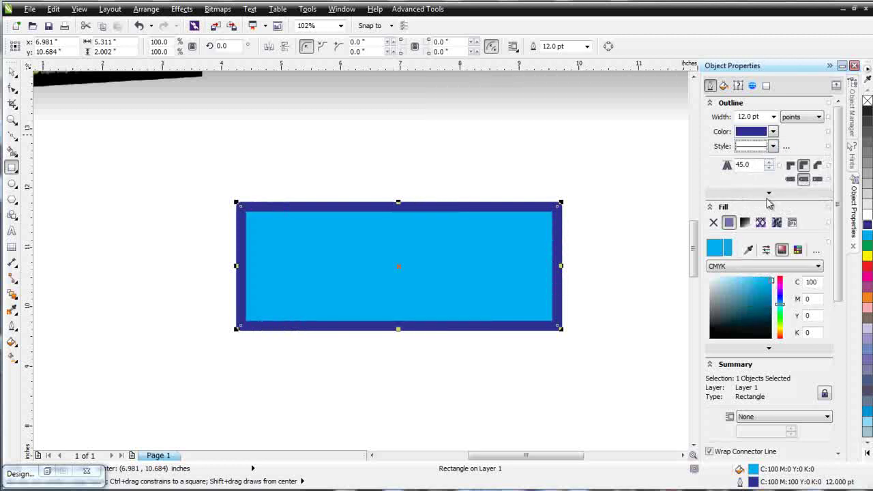
left_click(818, 168)
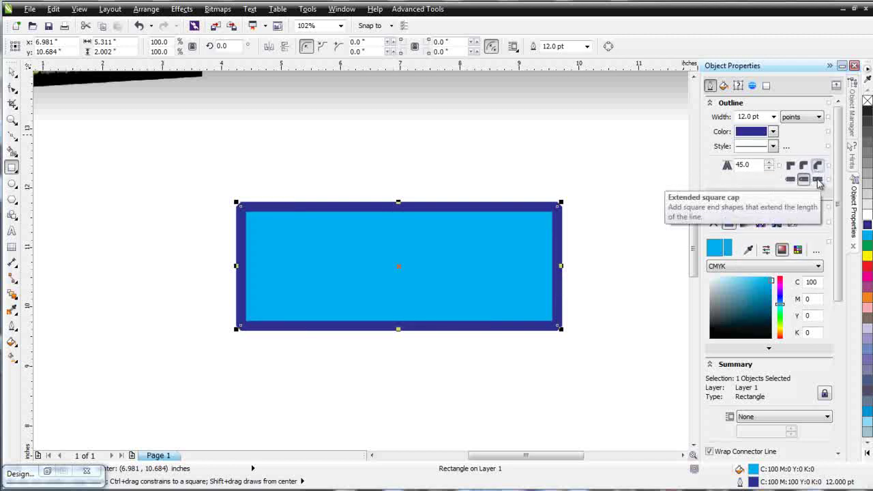
left_click(818, 182)
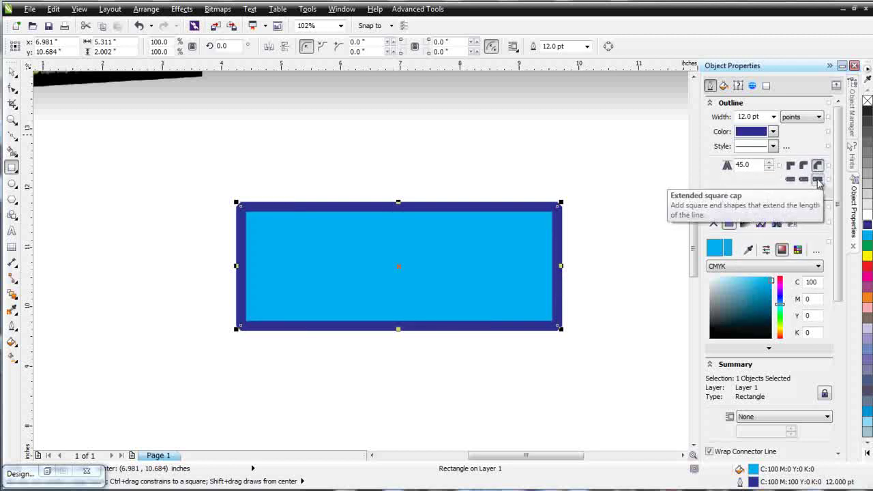
scroll(578, 220, "up", 3)
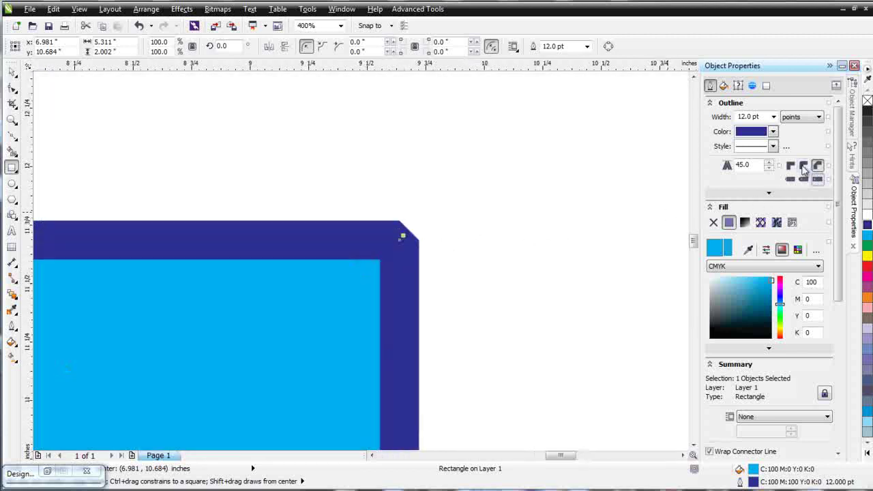
left_click(792, 166)
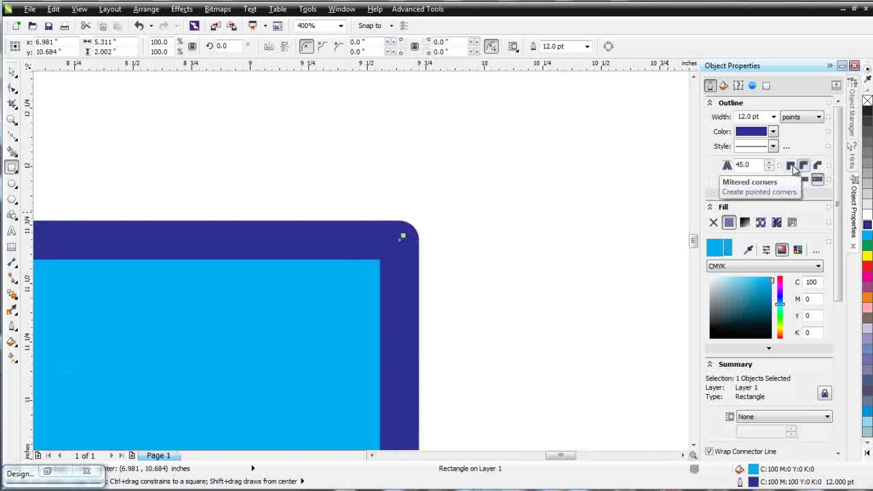
left_click(792, 165)
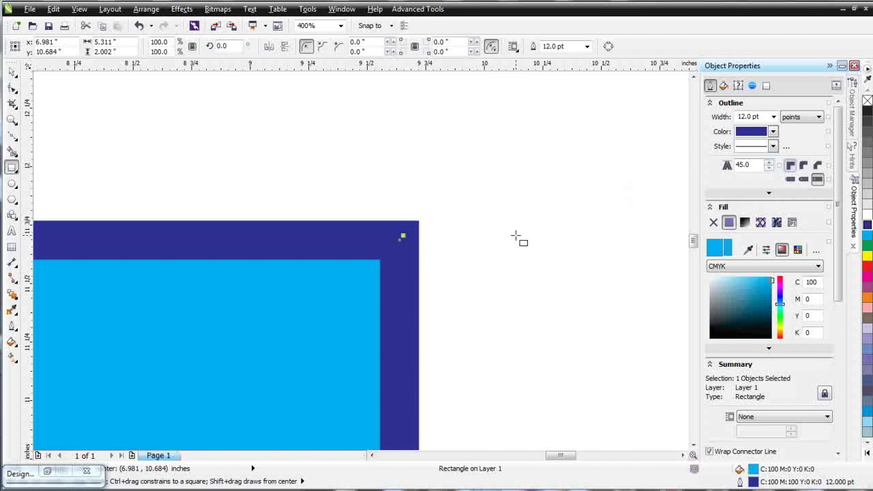
key("F3")
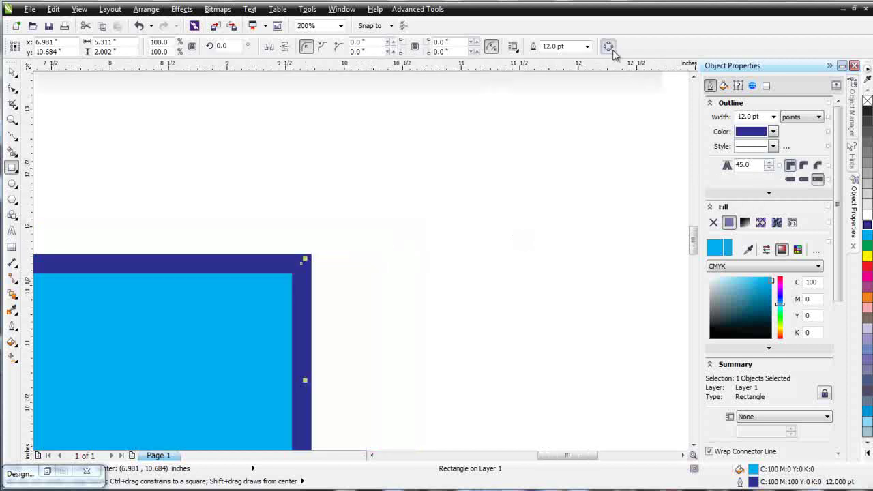
Step: Convert the rectangle to curves and pull a new right-edge node left into a V-notch
left_click(609, 46)
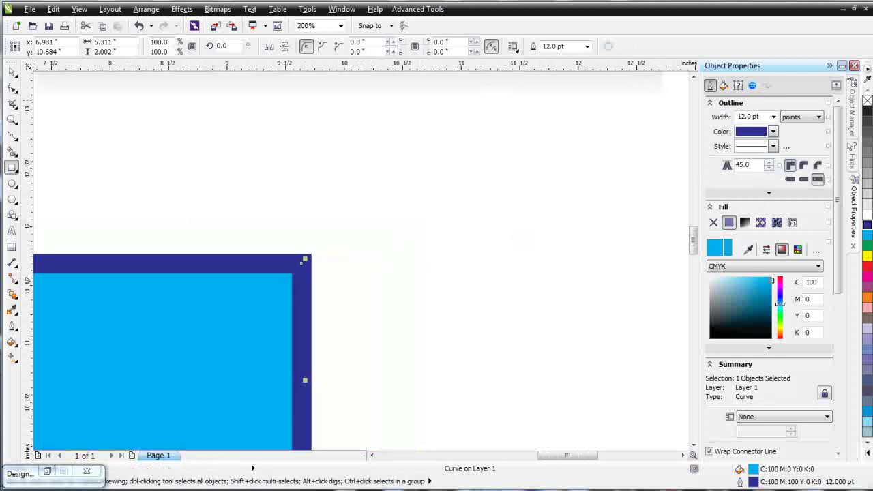
left_click(12, 87)
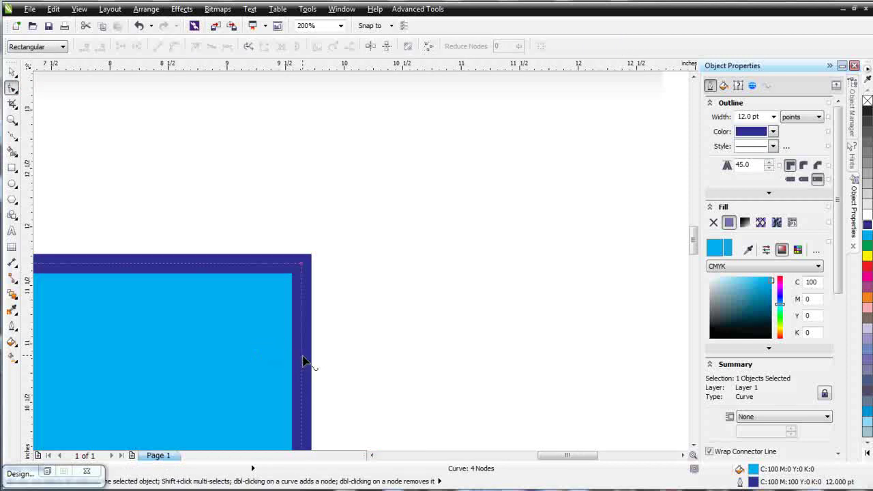
double_click(300, 361)
left_click_drag(300, 360, 212, 316)
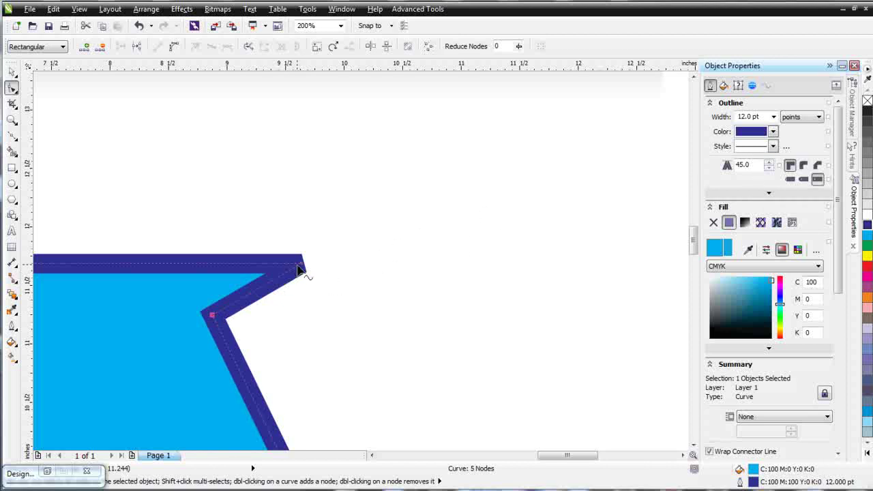
Step: Lower the outline's miter limit to 16.1° so the notch corner stays pointed
scroll(302, 267, "up", 1)
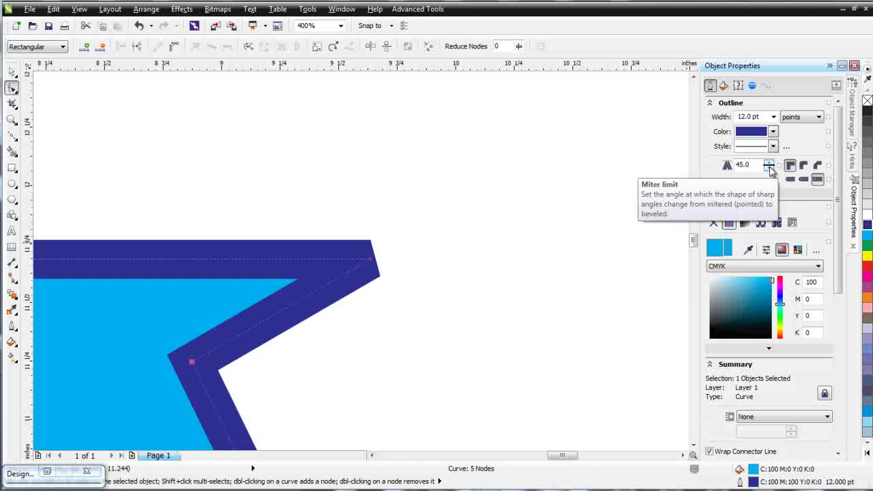
mouse_move(772, 170)
left_mouse_down()
mouse_move(770, 151)
mouse_move(773, 178)
left_mouse_up()
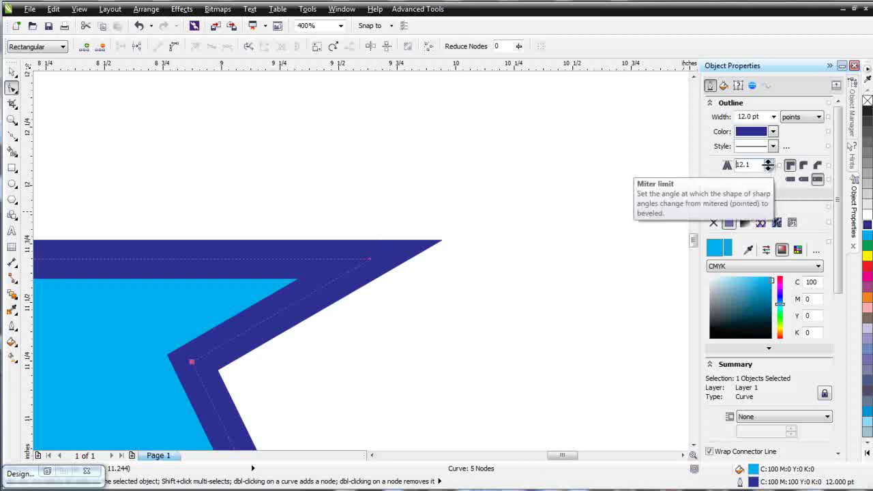
mouse_move(769, 170)
left_mouse_down()
mouse_move(771, 162)
mouse_move(773, 171)
left_mouse_up()
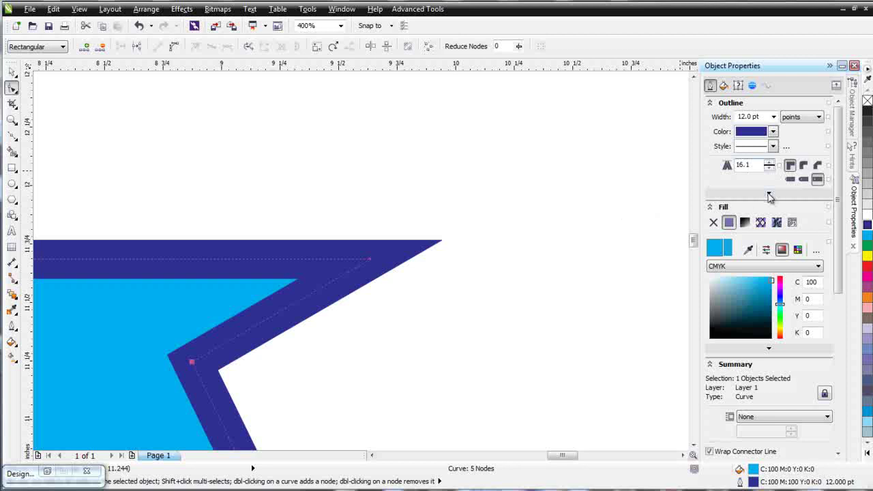
Step: Expand the extra outline options (arrowheads, Behind fill, Scale with object) and zoom out to 100%
left_click(769, 195)
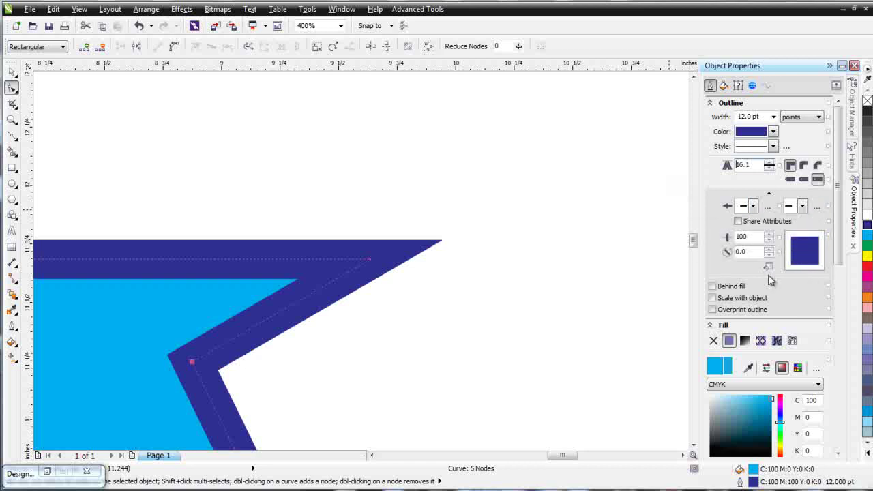
scroll(594, 266, "down", 1)
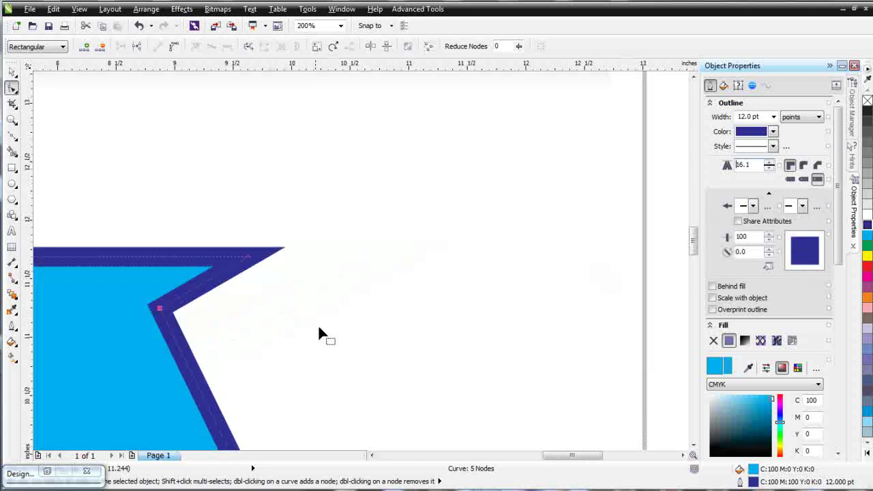
scroll(203, 350, "down", 1)
scroll(349, 271, "up", 1)
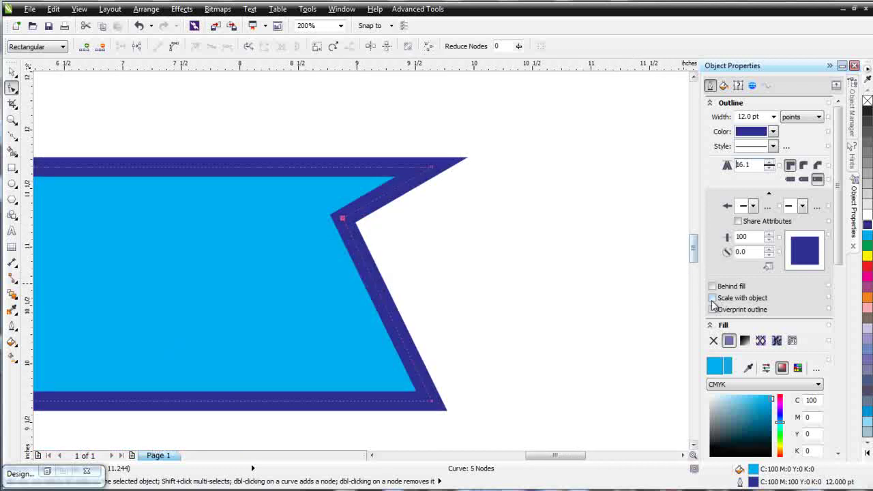
key("F3")
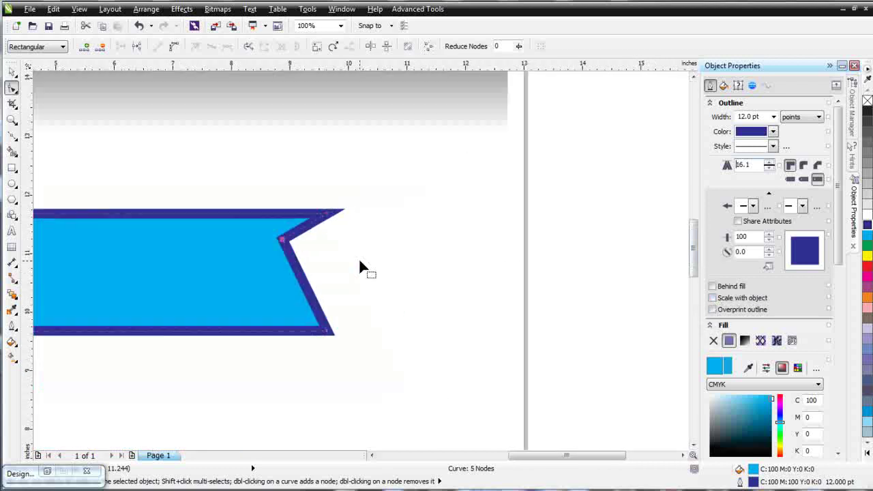
Step: Undo the notch to restore the plain rectangle and move it to the page centre
left_click(13, 73)
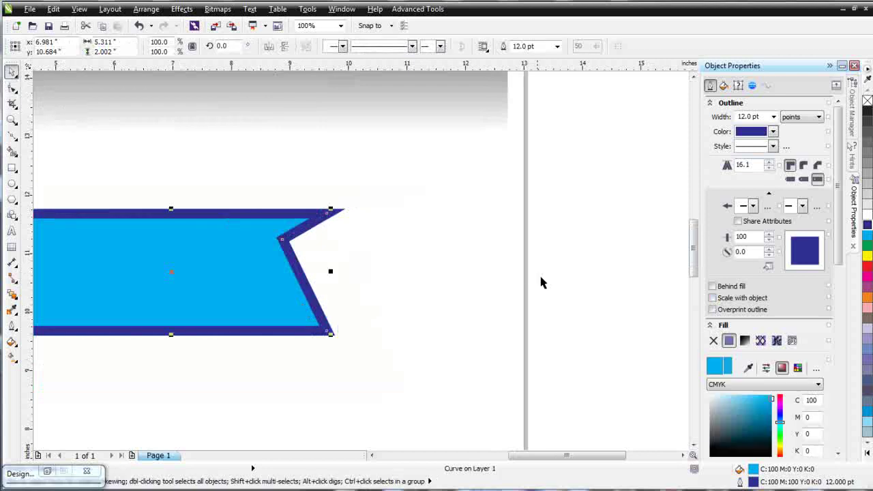
key("ctrl+z")
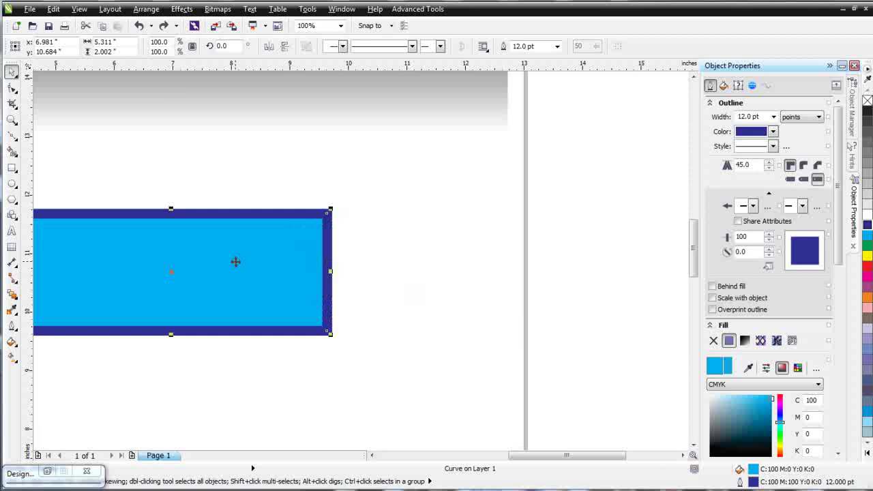
left_click_drag(234, 259, 475, 306)
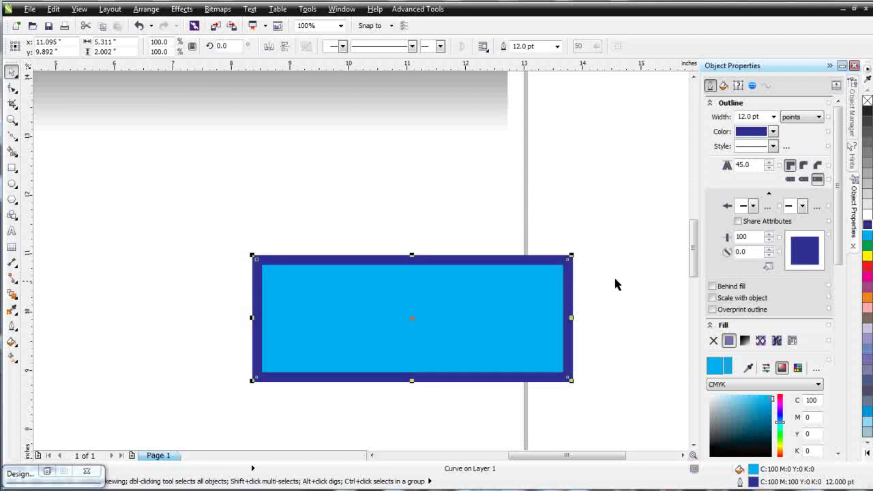
Step: Turn on Scale with object and resize the rectangle to 101.9%, giving a 12.023 pt outline
left_click_drag(572, 254, 435, 349)
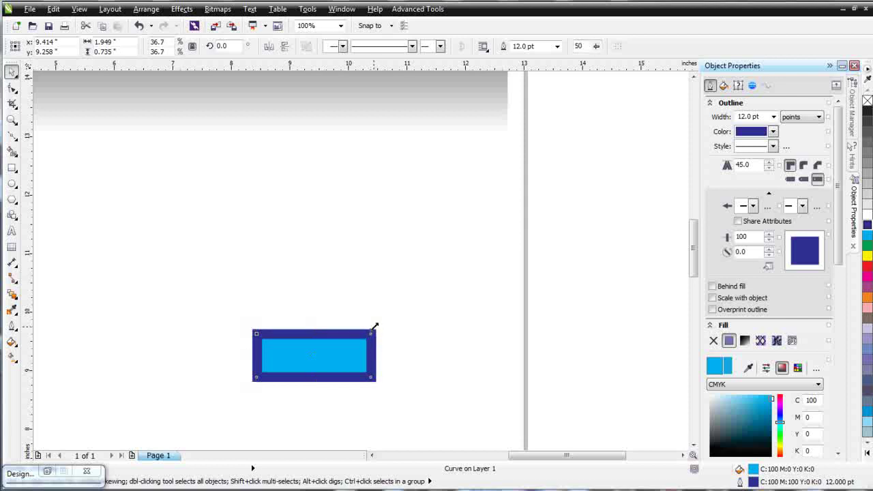
left_click_drag(375, 328, 577, 227)
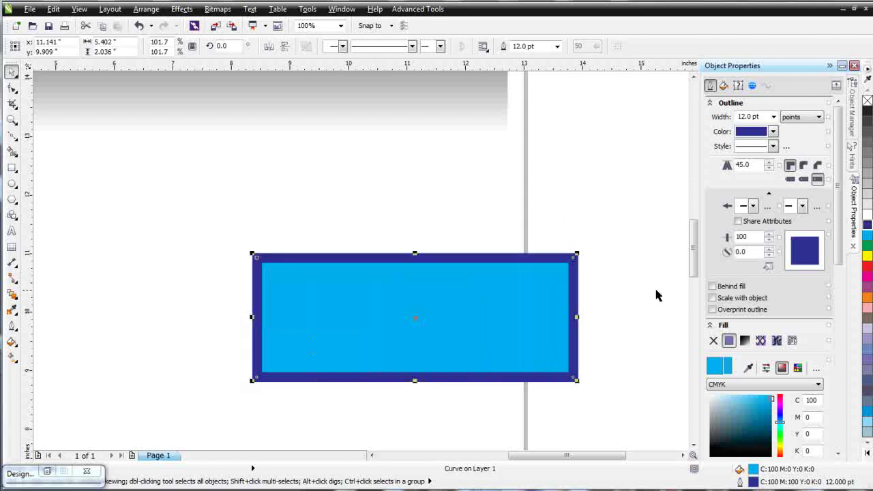
left_click(713, 299)
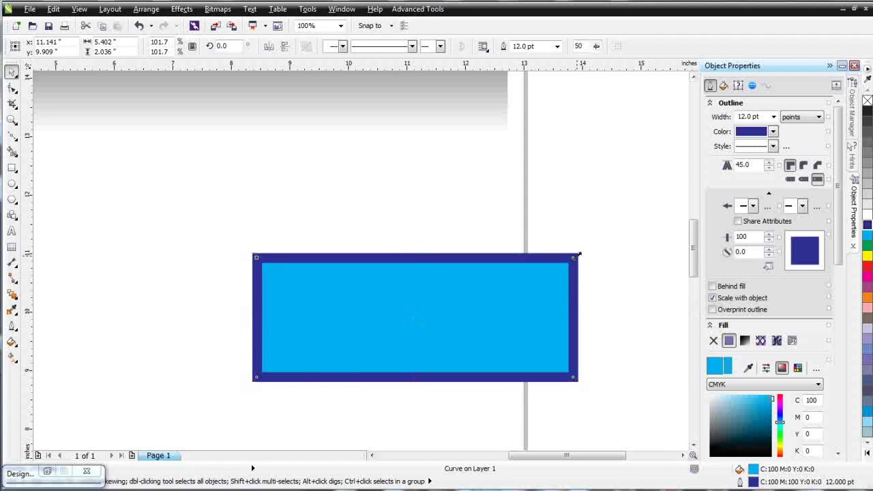
mouse_move(578, 254)
left_mouse_down()
mouse_move(474, 320)
mouse_move(412, 318)
mouse_move(492, 261)
mouse_move(579, 218)
mouse_move(577, 254)
left_mouse_up()
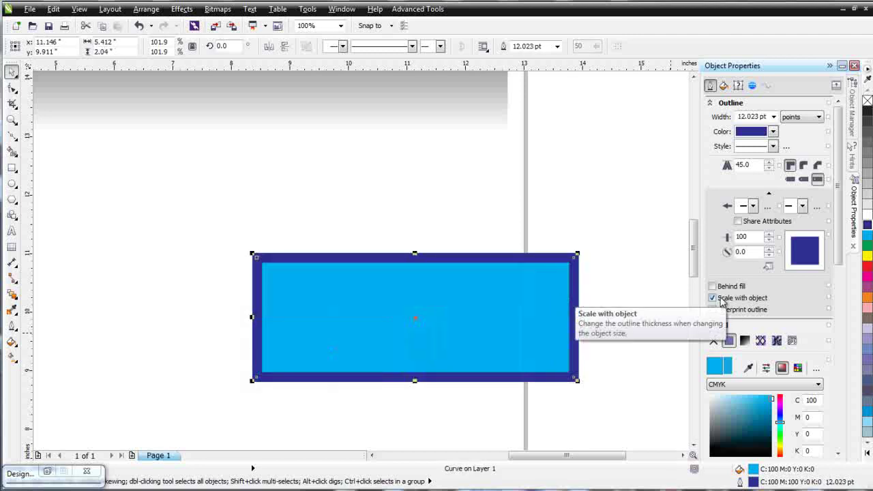
Step: Put the outline behind the fill and apply Uniform transparency to the fill only
scroll(580, 280, "up", 1)
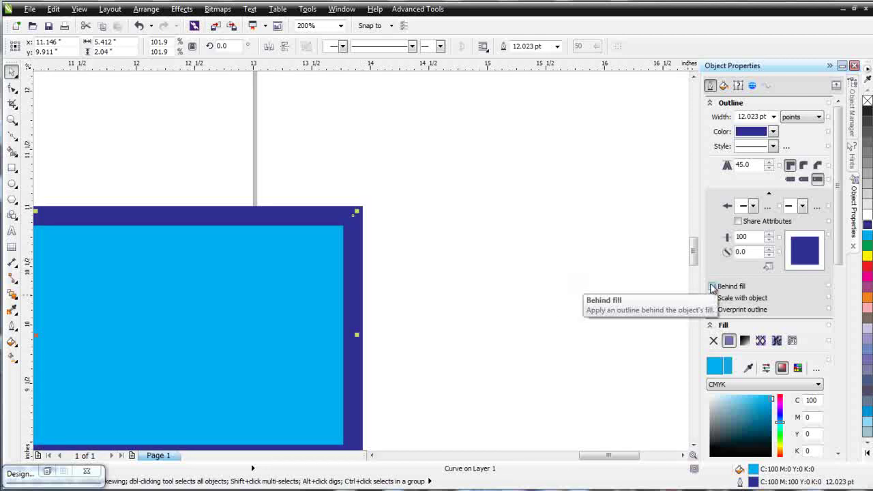
left_click(713, 287)
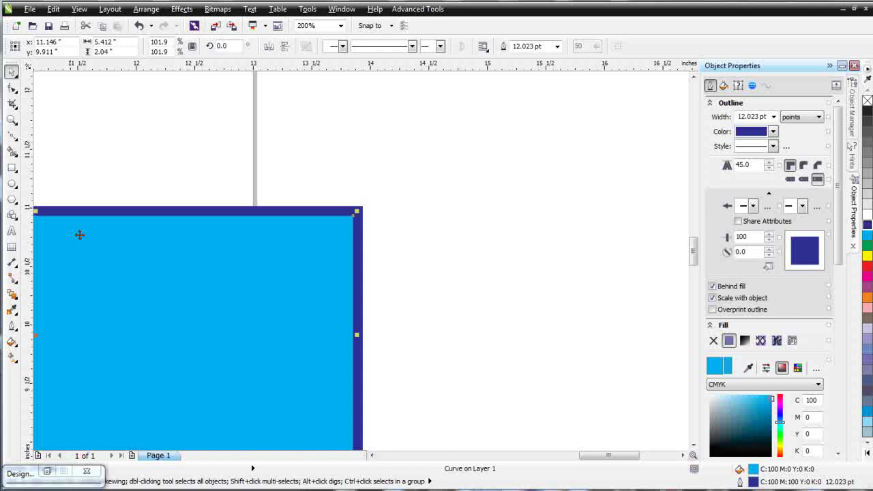
left_click(12, 294)
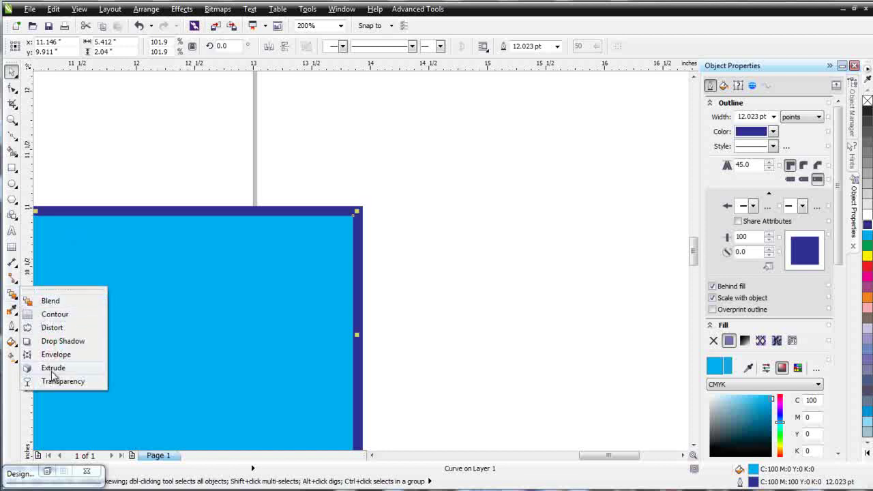
left_click(54, 381)
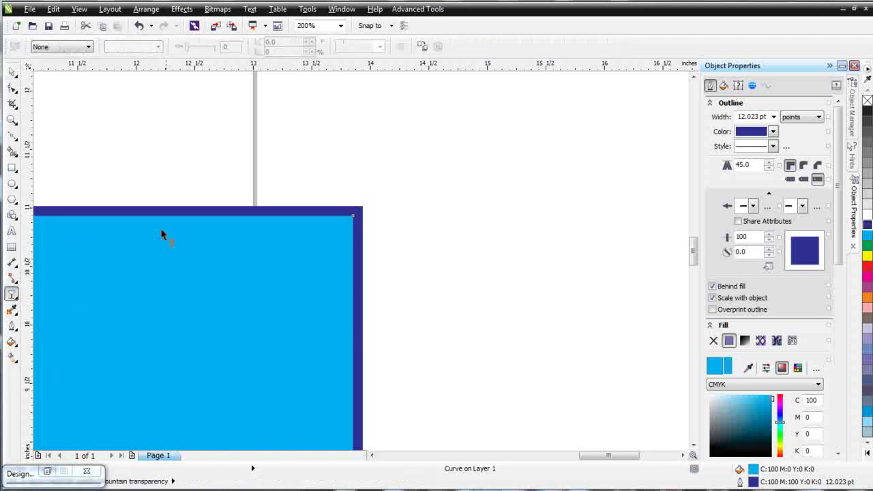
left_click(80, 47)
left_click(87, 64)
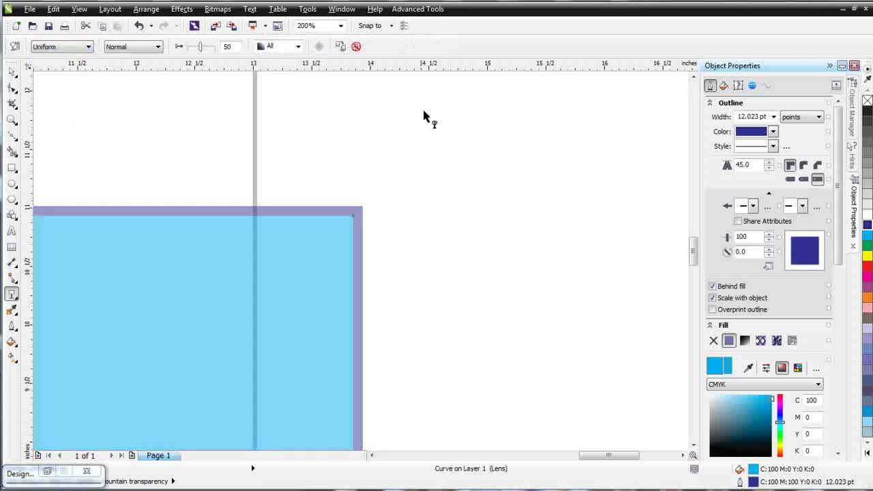
left_click(298, 47)
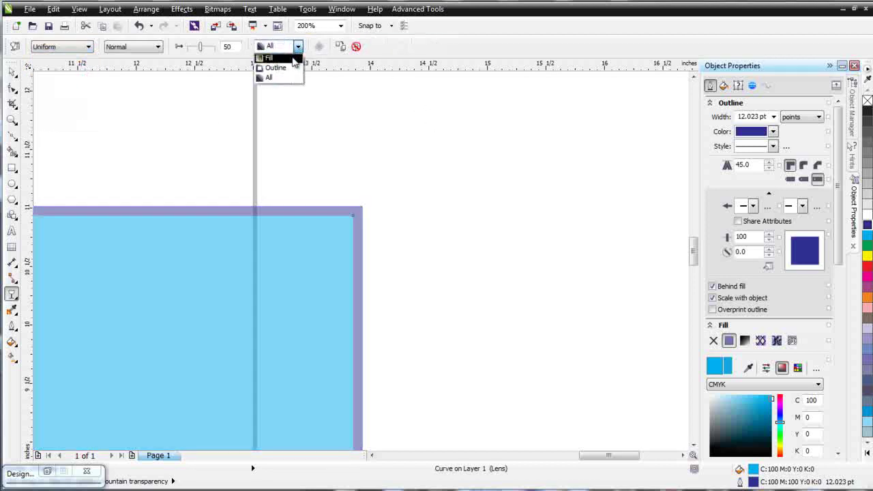
left_click(294, 58)
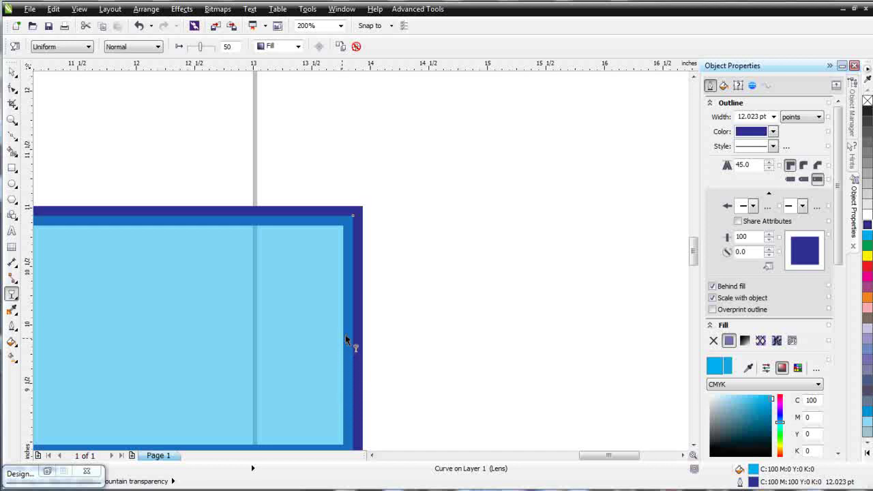
Step: Compare the outline over and behind the fill, leaving Behind fill on
left_click(713, 288)
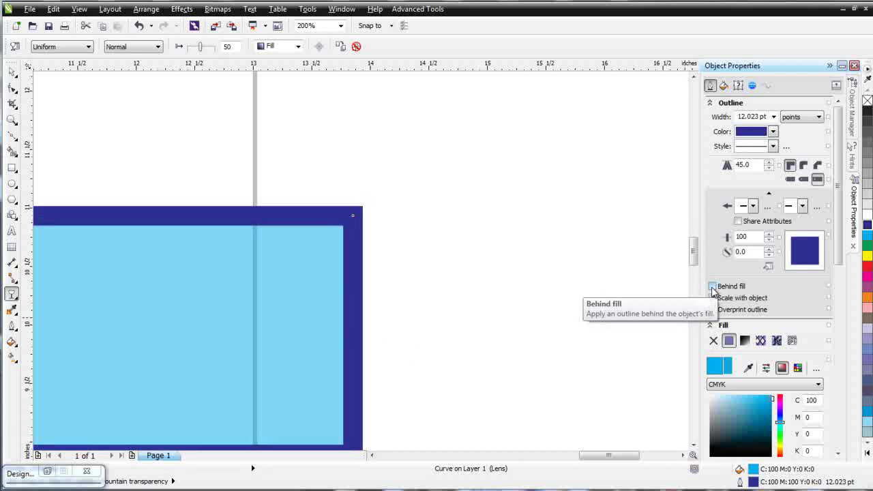
left_click(713, 287)
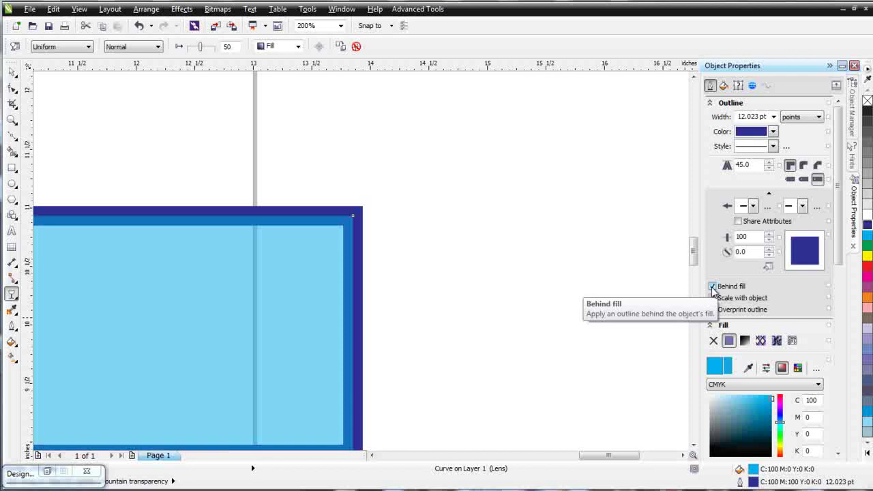
left_click(713, 288)
left_click(713, 288)
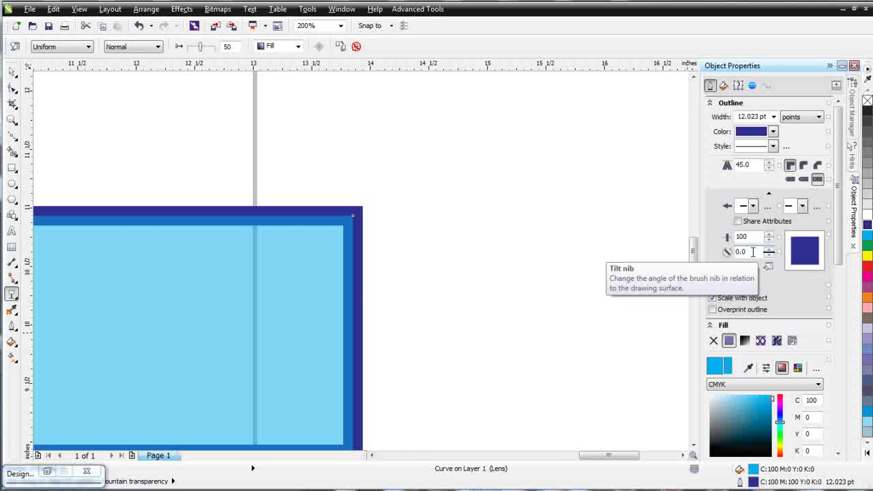
Step: Give the rectangle's outline round corners and round caps, reshape the nib, and enter a stretch of 0
left_click(805, 166)
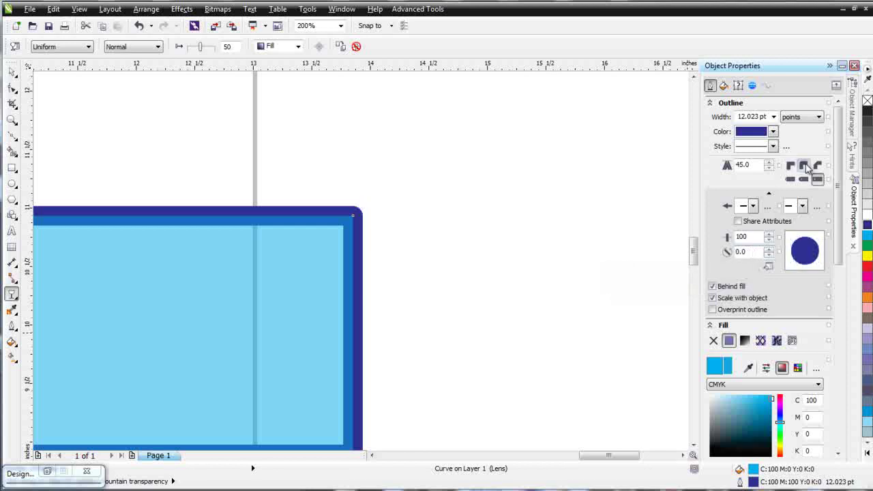
left_click(804, 180)
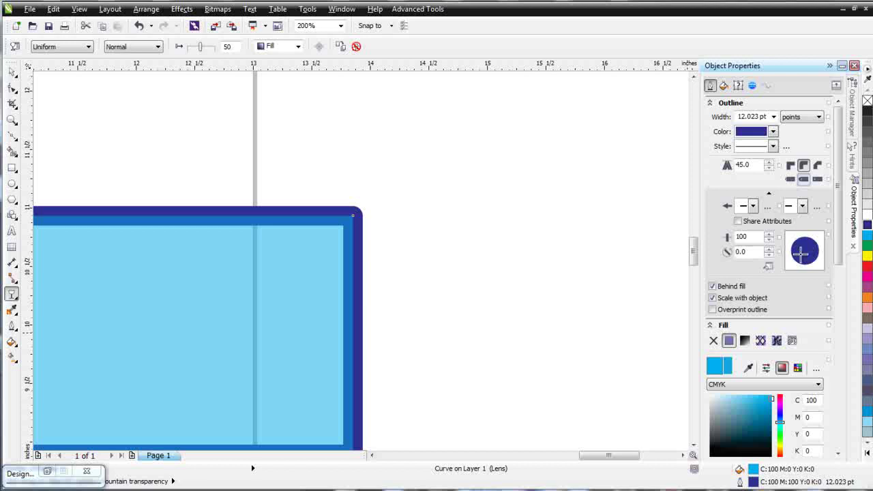
mouse_move(805, 250)
left_mouse_down()
mouse_move(797, 255)
mouse_move(800, 247)
left_mouse_up()
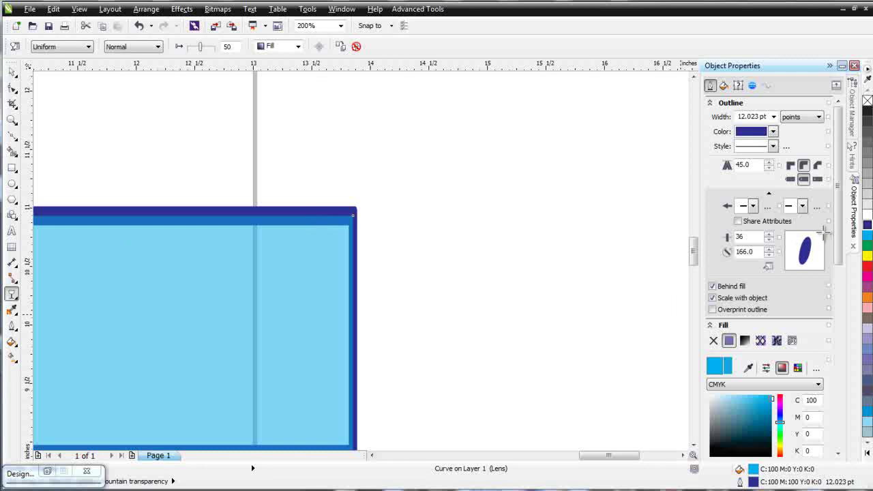
left_click_drag(811, 256, 804, 251)
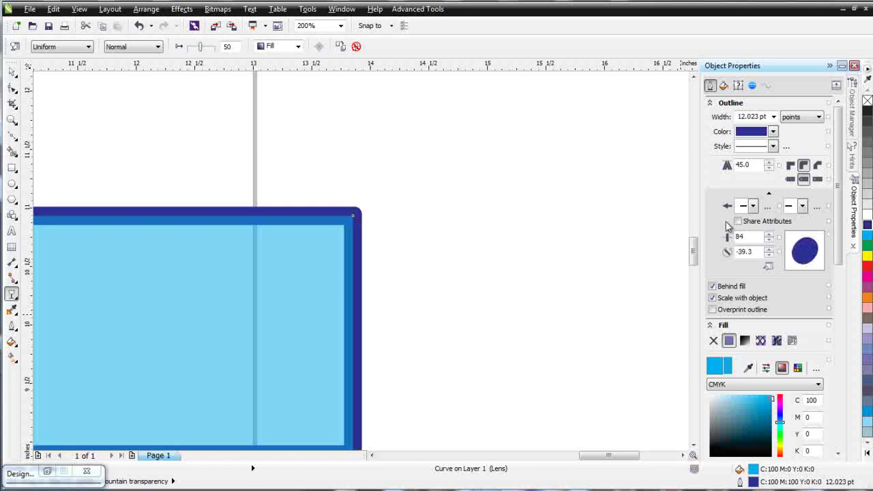
double_click(757, 237)
type("0")
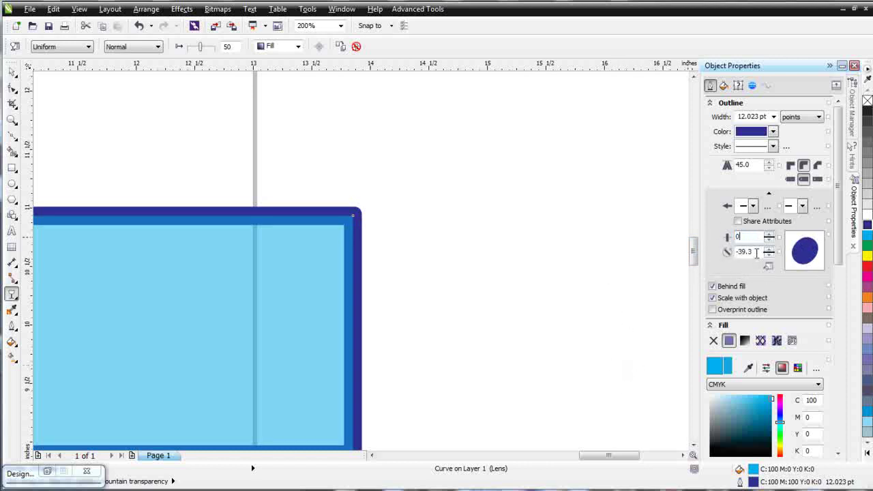
key("Tab")
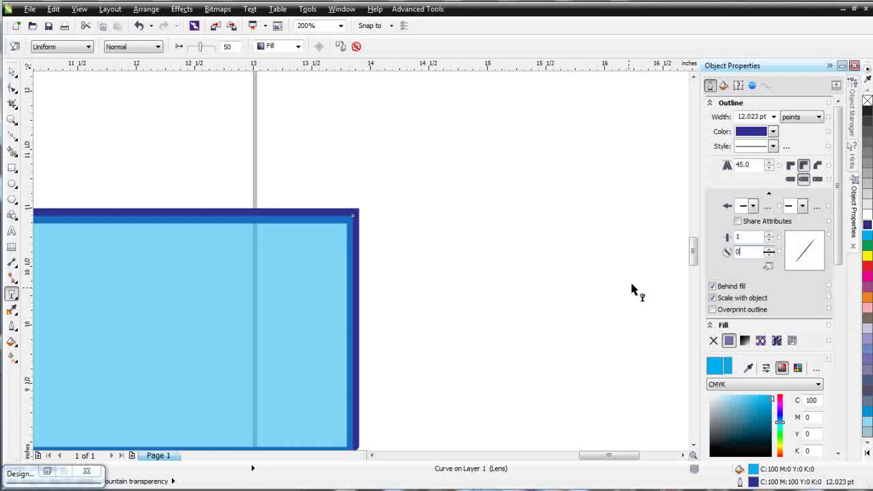
Step: Try changing the corner join and nib angle to 100 with nothing selected, cancelling the document-defaults prompts
left_click(616, 394)
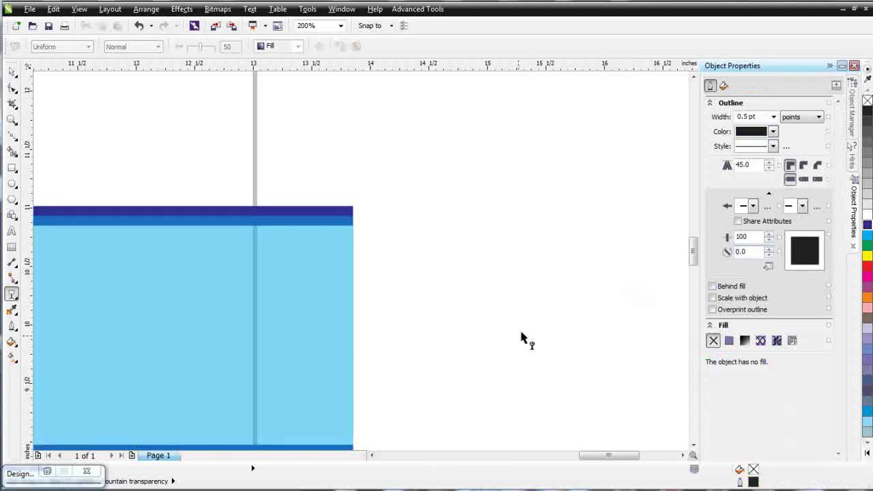
left_click(803, 166)
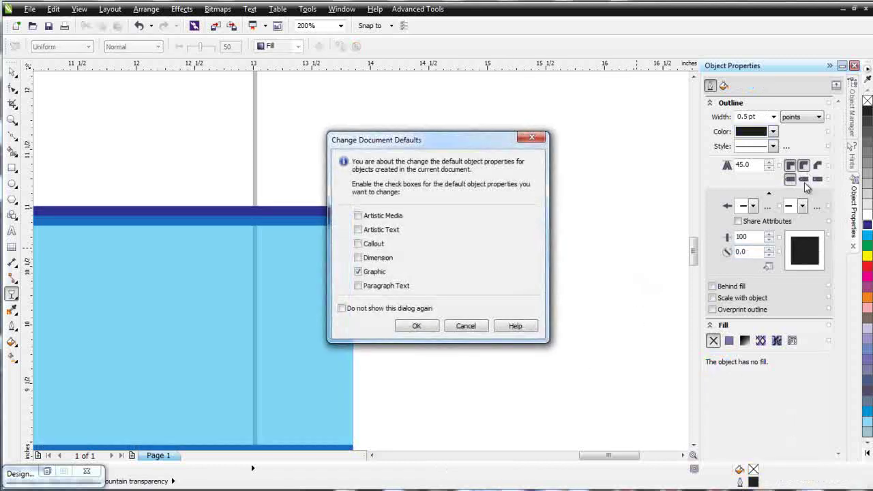
left_click(471, 325)
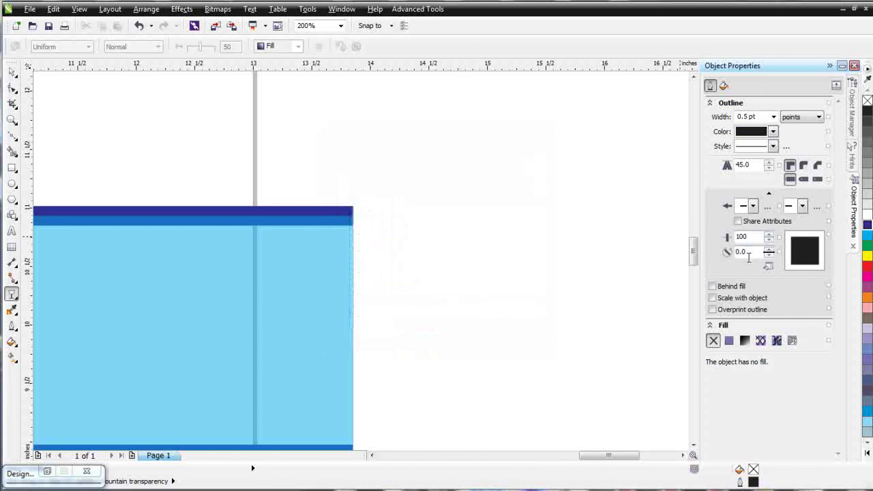
double_click(753, 253)
type("100")
key("Return")
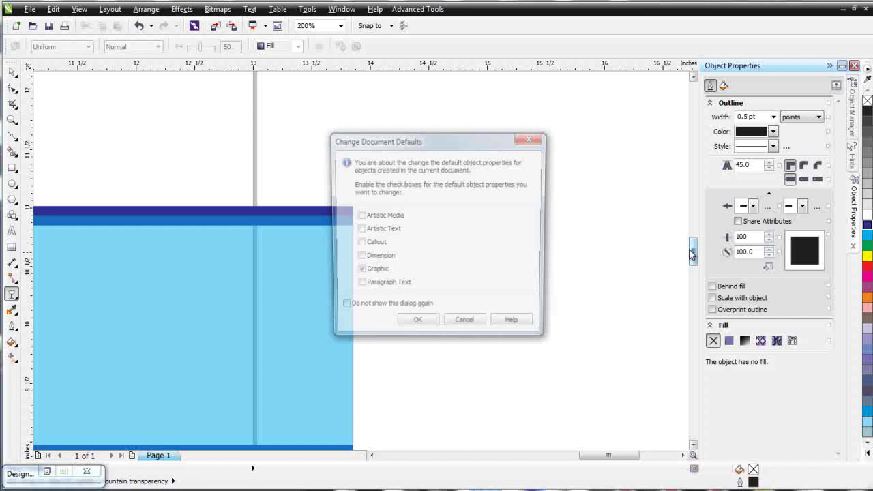
left_click(466, 326)
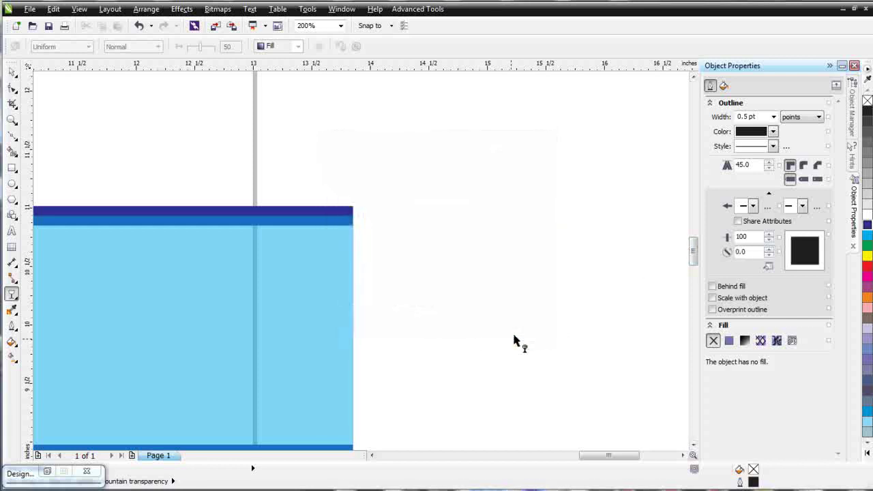
Step: Reselect the blue rectangle and set its nib tilt to 100 and stretch to 100
left_click(12, 72)
left_click(279, 300)
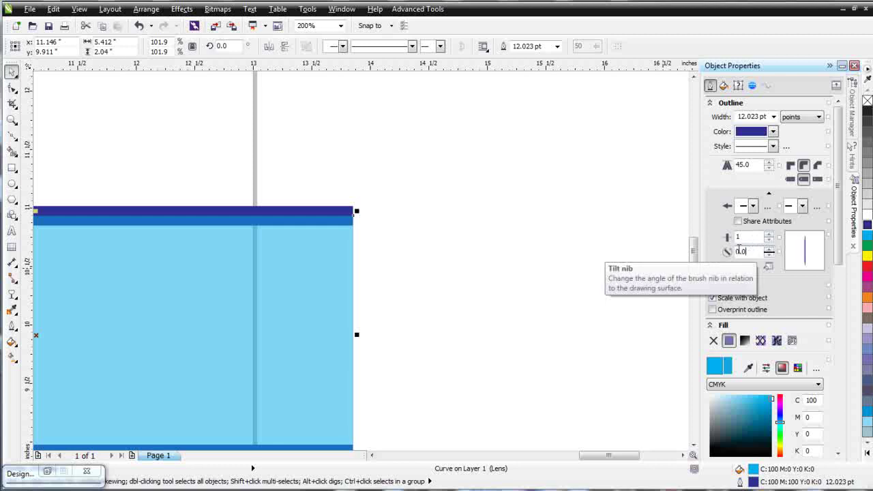
left_click(745, 252)
type("100")
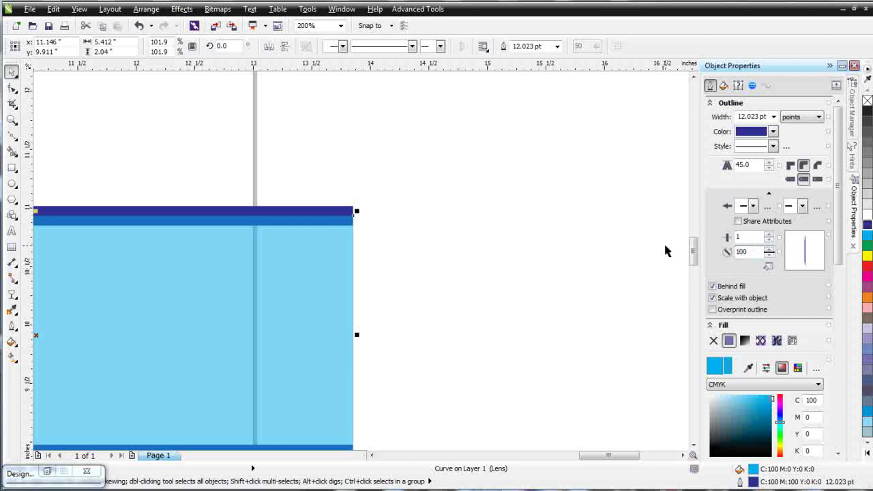
key("Return")
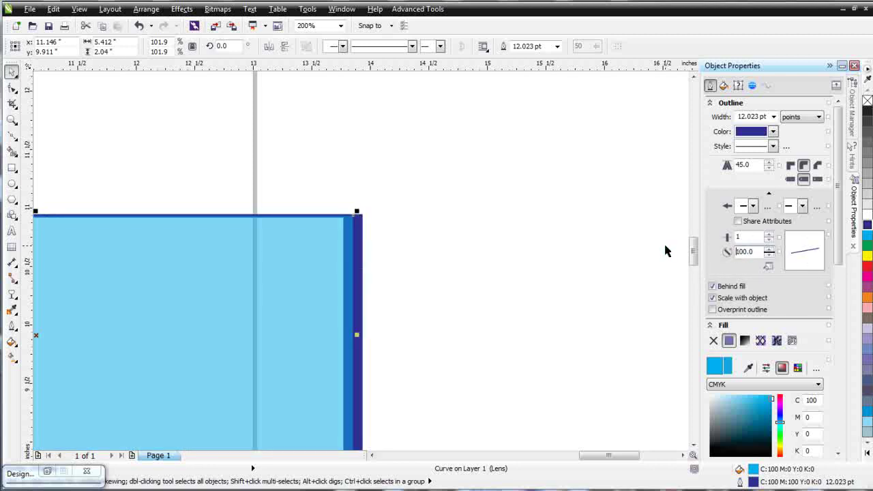
left_click(738, 236)
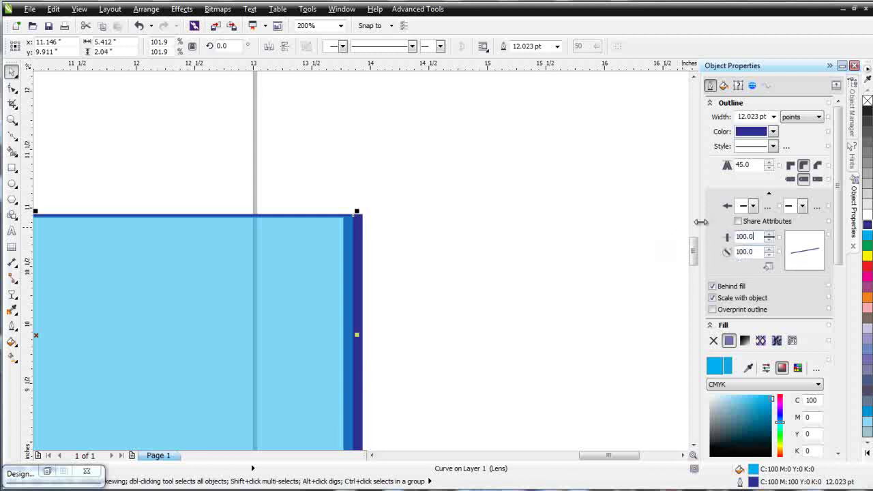
type("100.0")
key("Return")
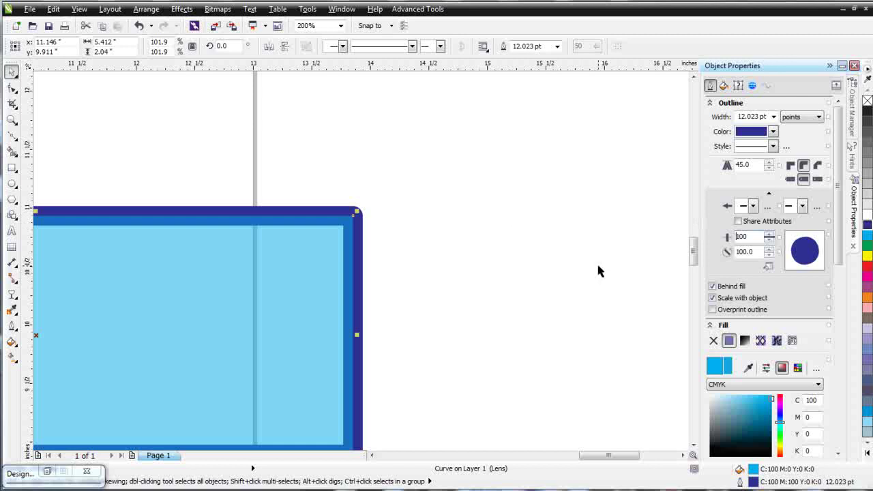
key("F3")
Step: Move the rectangle, convert its outline to a separate object, and undo pulling that outline away
left_click_drag(144, 294, 401, 260)
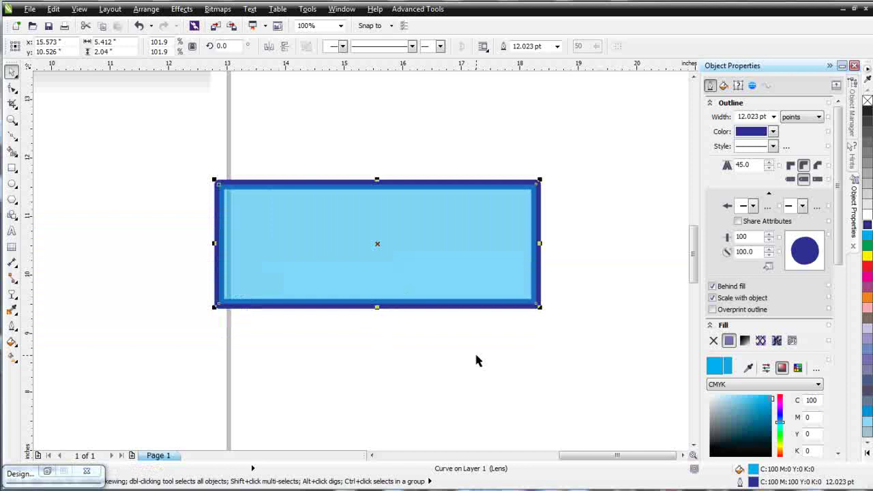
left_click_drag(379, 247, 442, 201)
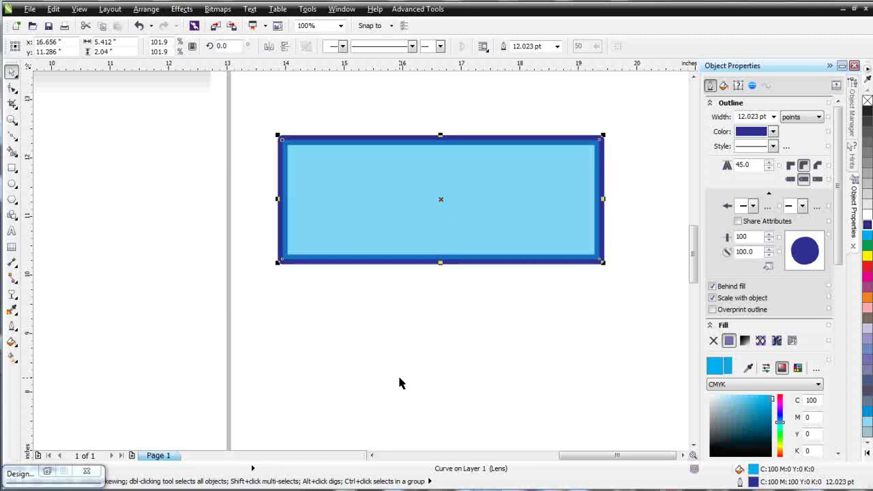
left_click(146, 10)
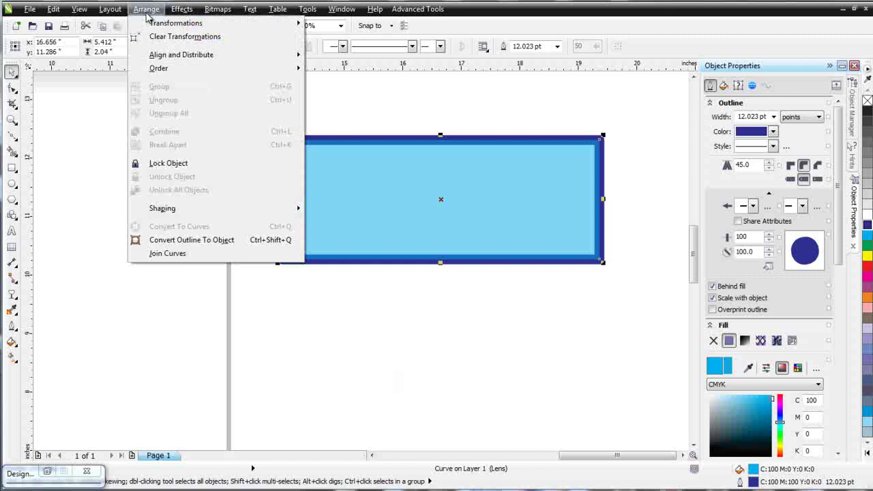
left_click(212, 240)
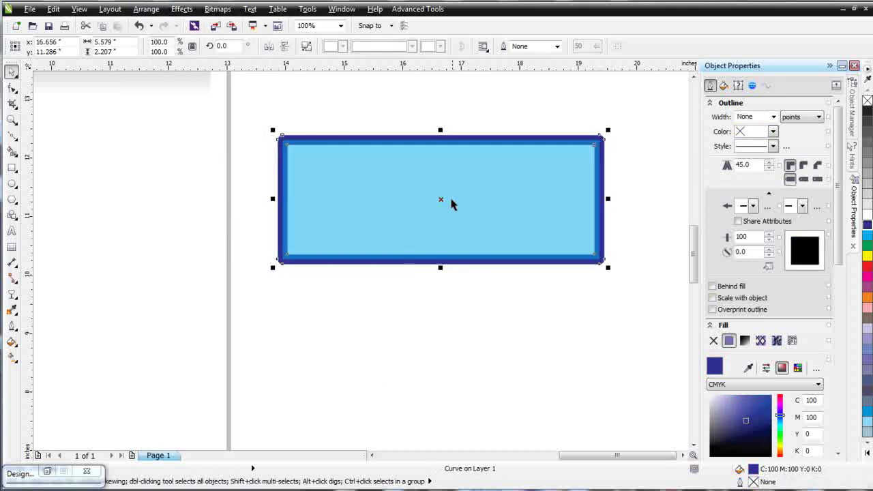
left_click_drag(442, 199, 438, 360)
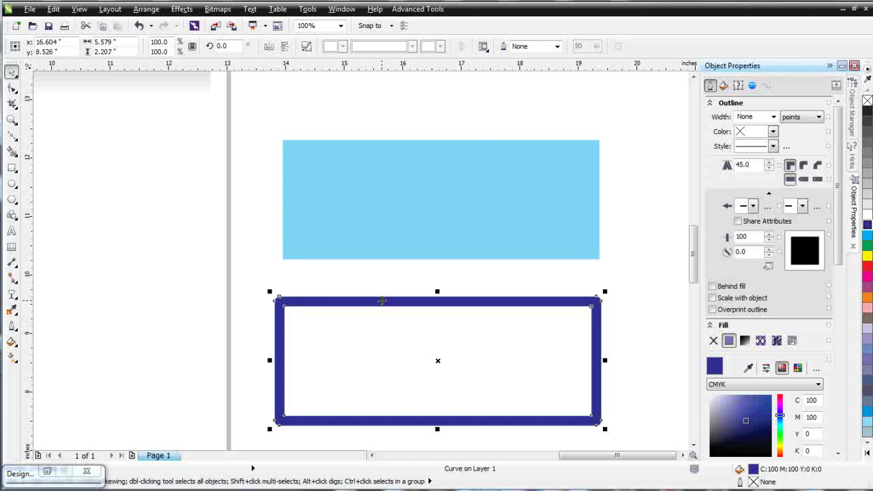
key("ctrl+z")
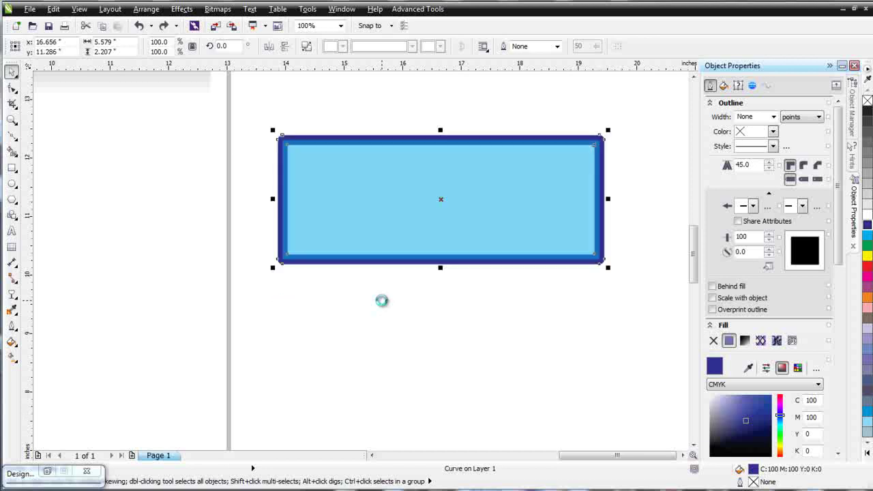
Step: Marquee-select both rectangle objects and delete them
left_click(488, 300)
left_click_drag(637, 123, 272, 298)
key("Delete")
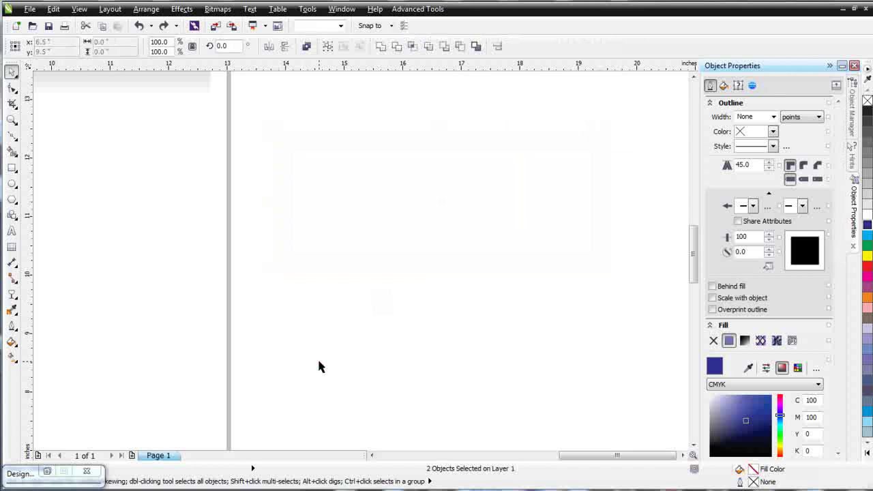
Step: Draw a roughly 5-inch circle near the page centre and convert it to a 4-node curve
scroll(345, 259, "down", 2)
scroll(302, 268, "up", 1)
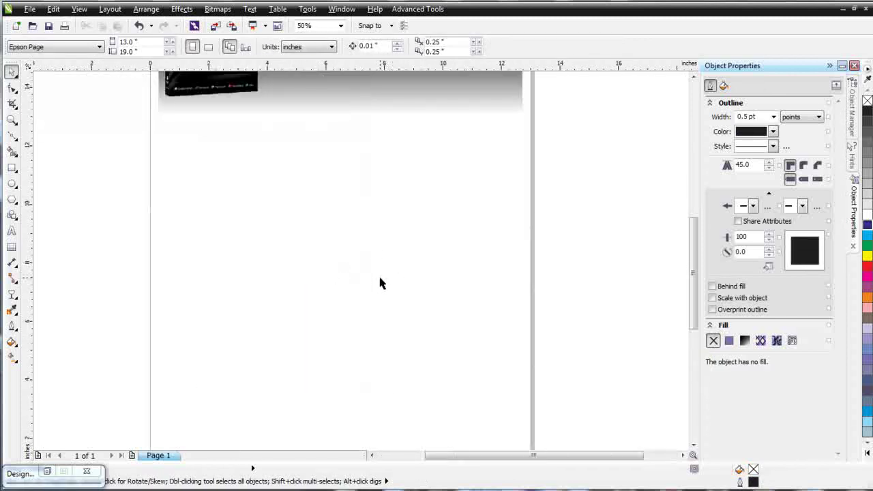
left_click(12, 183)
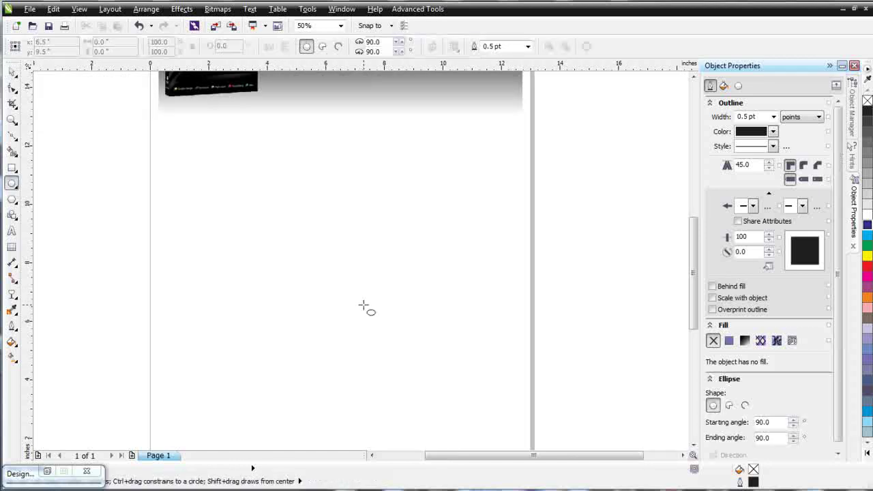
left_click_drag(270, 220, 422, 370)
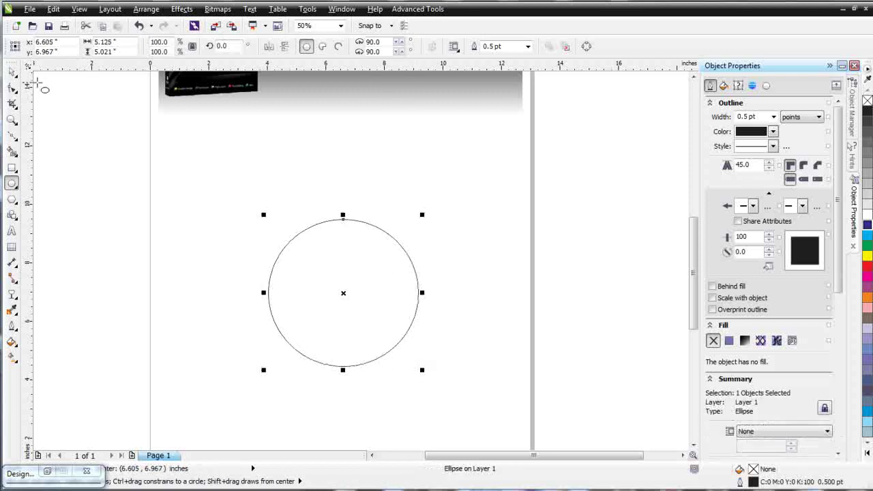
left_click(586, 46)
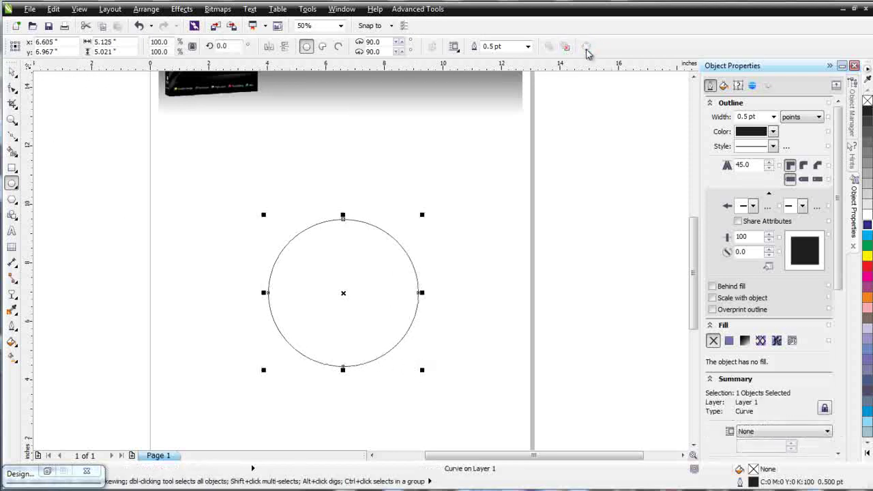
left_click(12, 90)
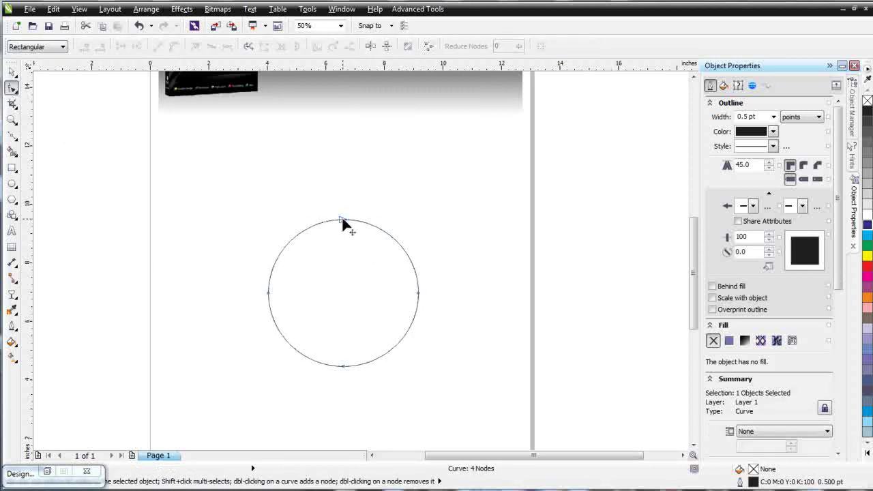
Step: Pull the top node down and bend the upper arcs up into two lobes
left_click_drag(343, 224, 343, 241)
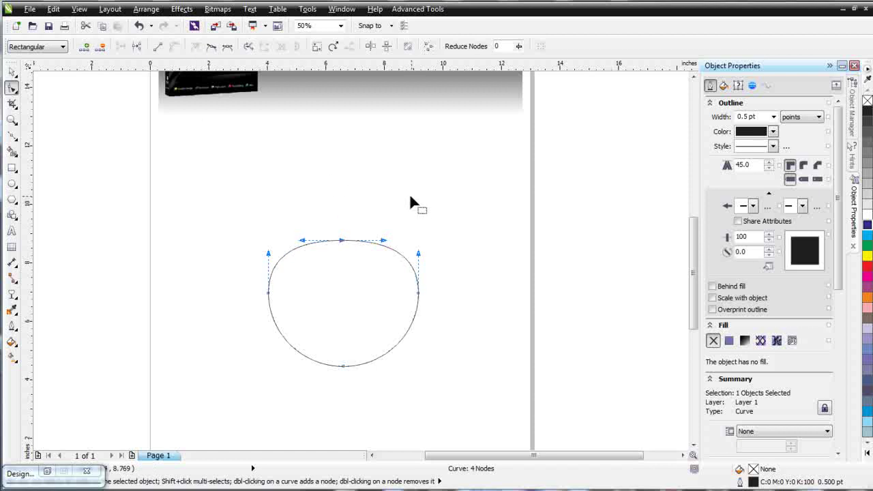
left_click_drag(384, 240, 387, 209)
left_click_drag(302, 240, 286, 222)
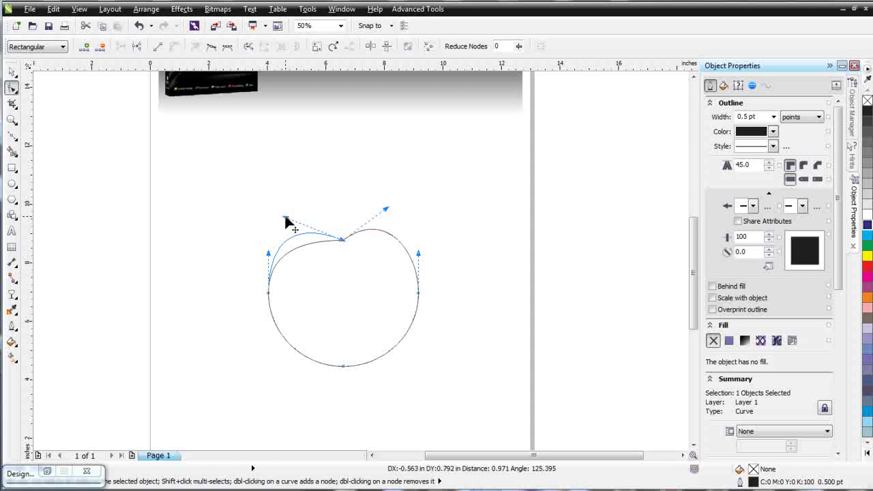
left_click_drag(285, 218, 286, 218)
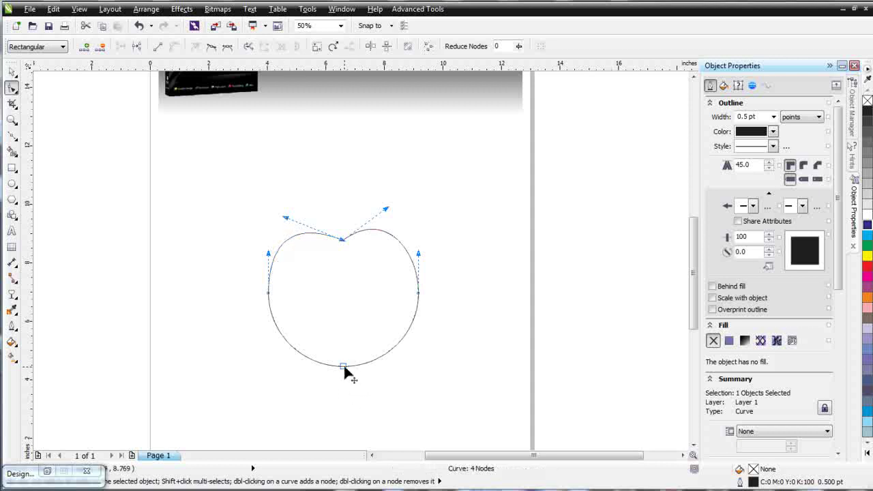
Step: Pinch the bottom node, widen both sides, and soften the lower curves into an apple shape
mouse_move(344, 367)
left_mouse_down()
mouse_move(346, 394)
mouse_move(347, 375)
left_mouse_up()
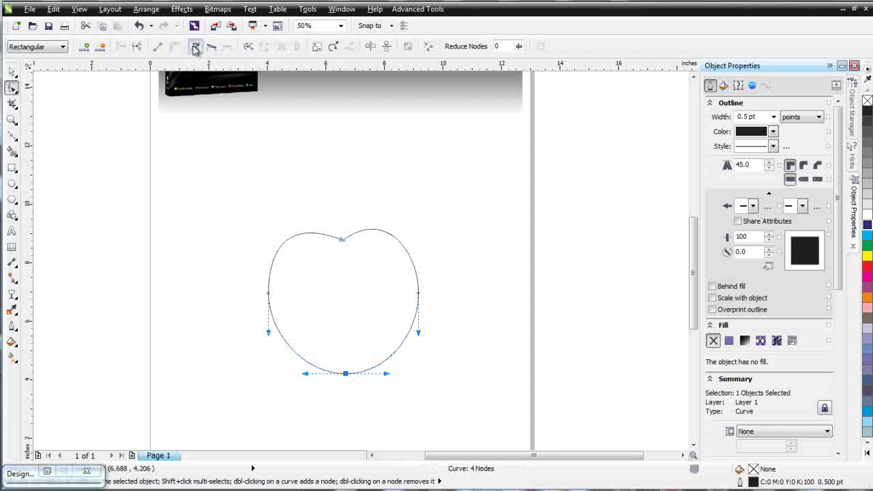
left_click_drag(386, 374, 394, 386)
left_click_drag(305, 375, 292, 393)
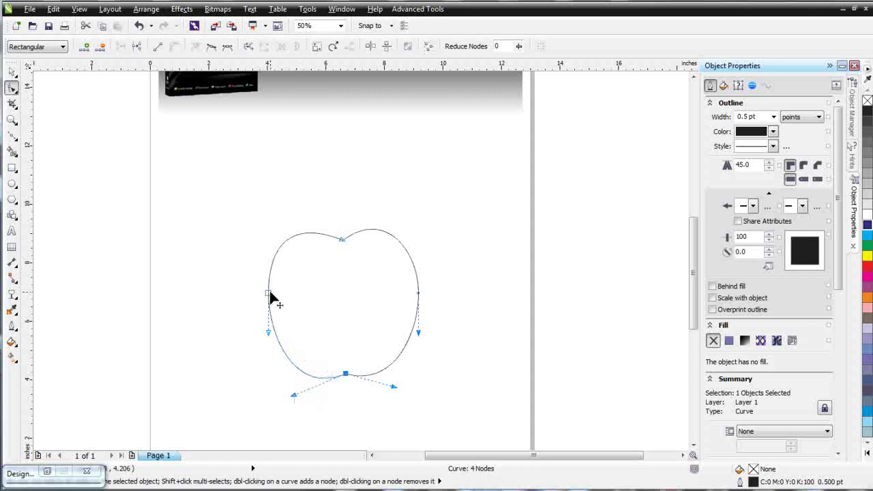
left_click_drag(269, 293, 259, 287)
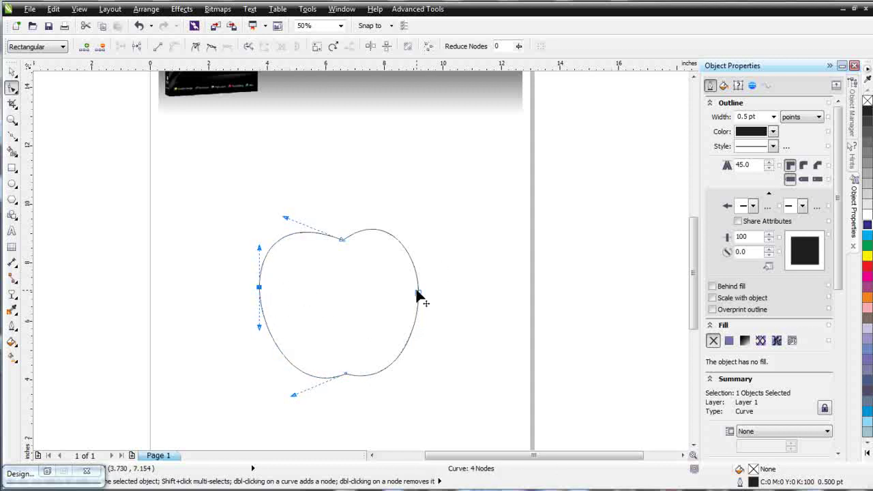
left_click_drag(418, 293, 423, 336)
left_click_drag(386, 210, 386, 212)
left_click(345, 373)
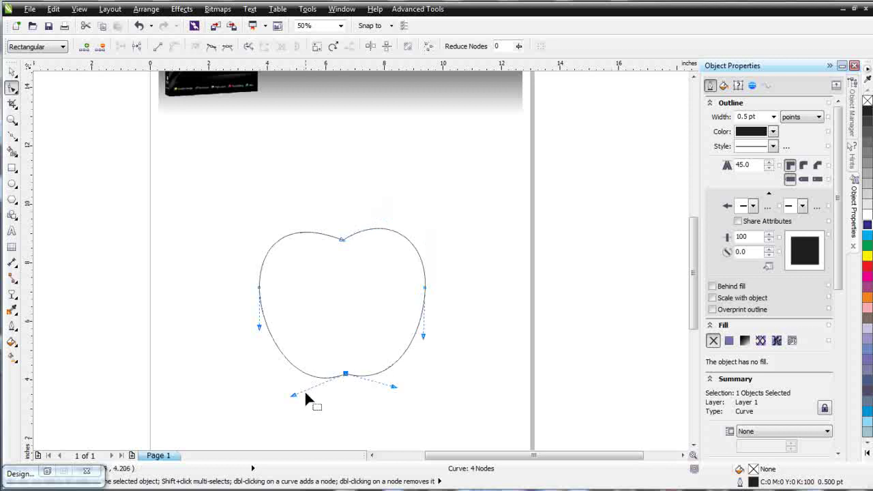
left_click_drag(294, 395, 305, 390)
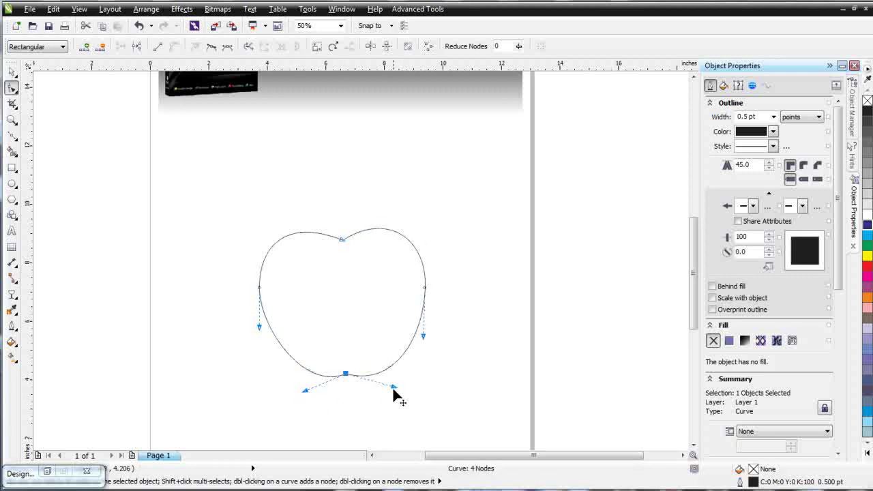
left_click_drag(392, 387, 380, 386)
Step: Draw a curved stem rising from the apple's top dip
left_click(12, 136)
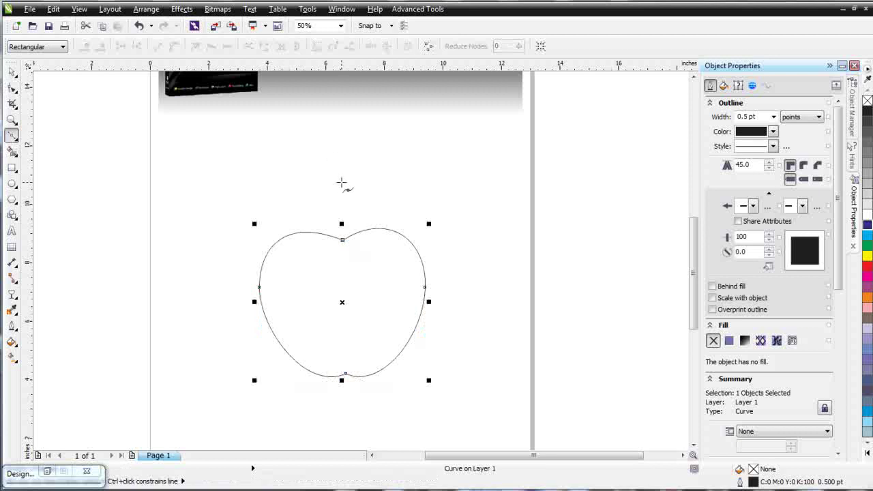
scroll(320, 226, "up", 1)
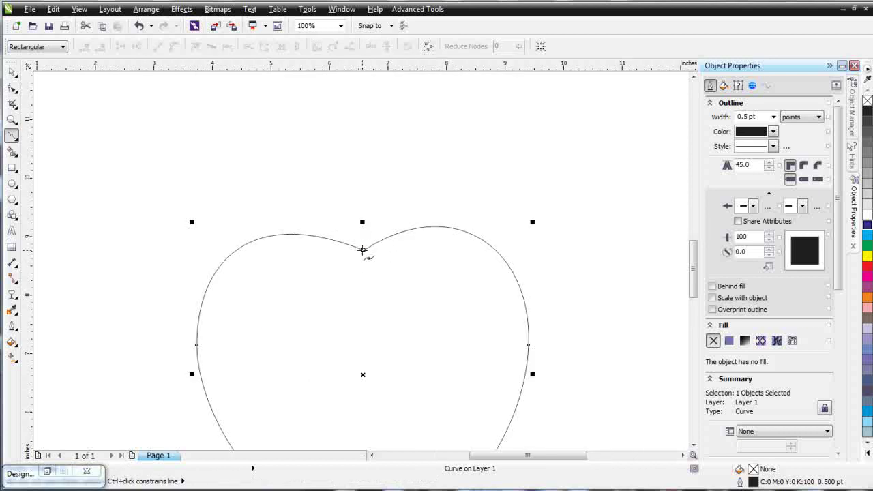
left_click(362, 250)
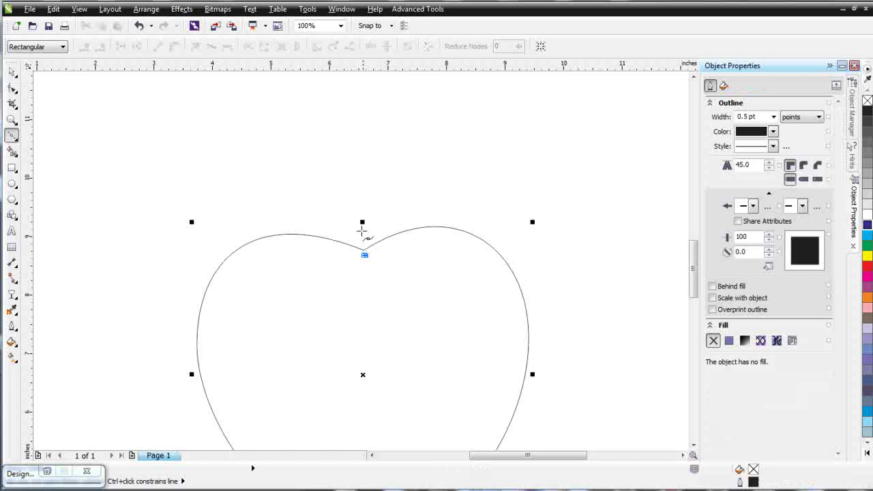
left_click_drag(366, 142, 402, 102)
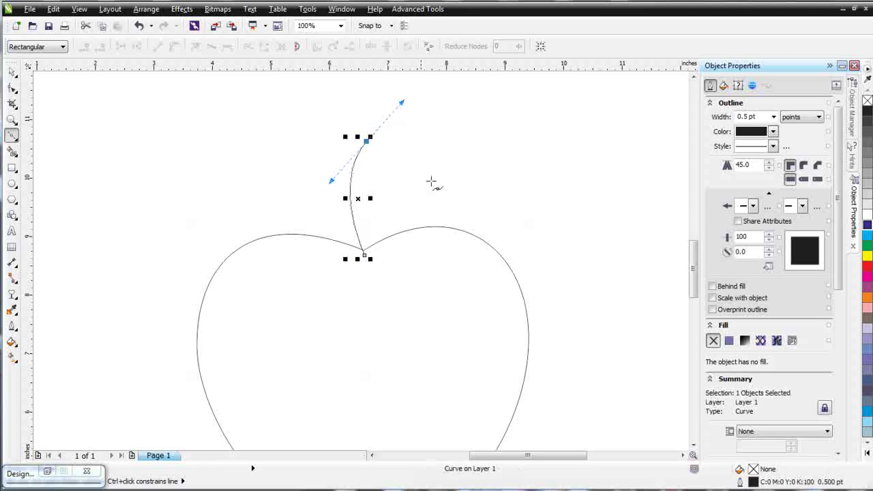
Step: Set the stem's outline width to 16.0 pt
left_click(774, 117)
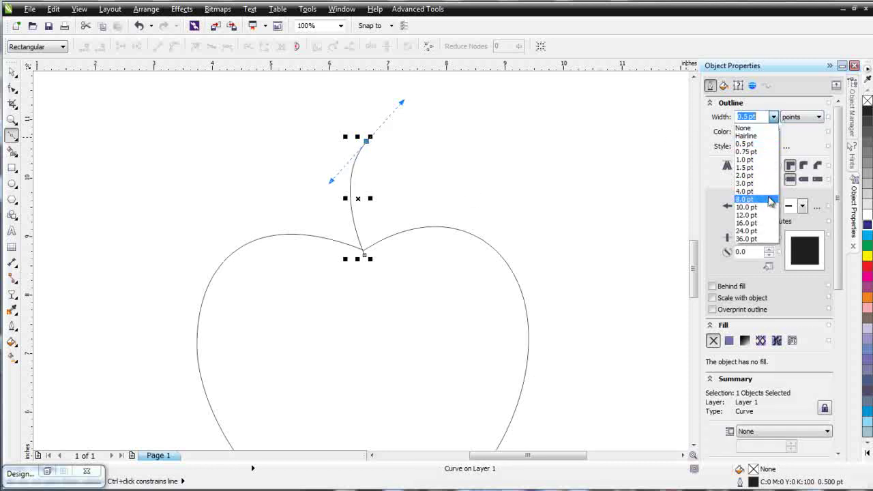
left_click(769, 199)
left_click(774, 118)
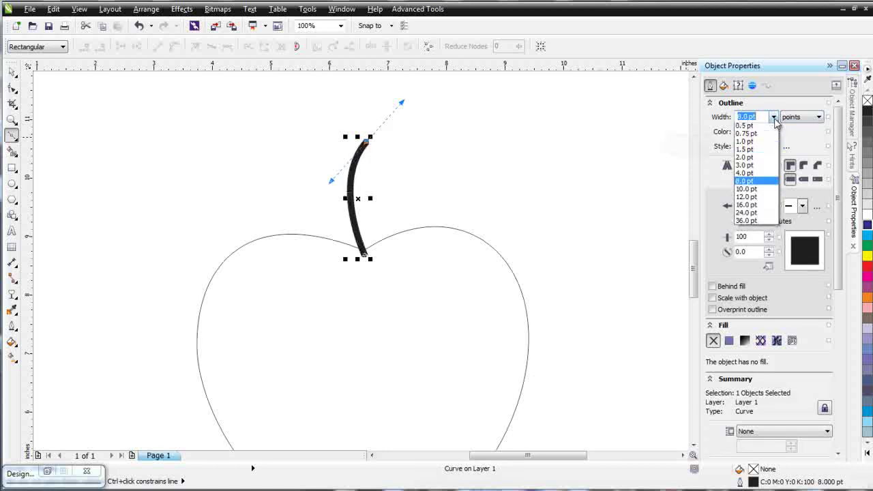
left_click(750, 205)
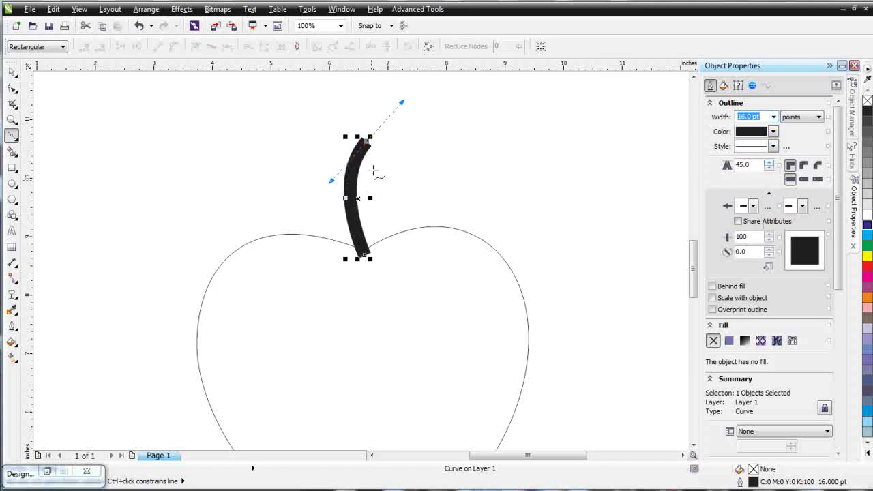
Step: Convert the stem's outline to an object, fill it brown (C0 M20 Y20 K60), and angle its top node
left_click(146, 9)
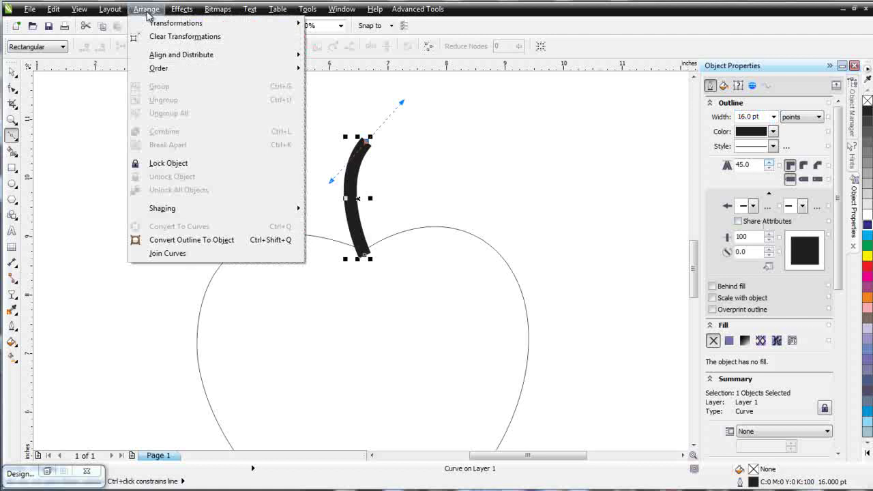
left_click(208, 240)
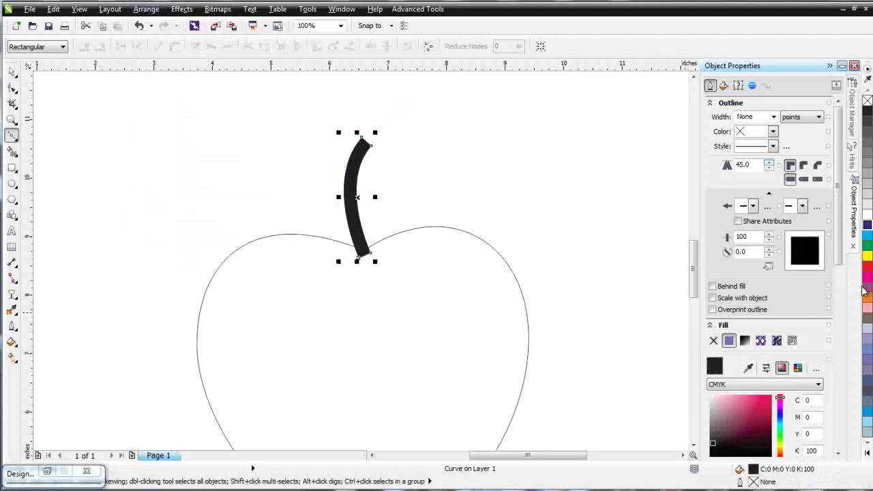
left_click(868, 318)
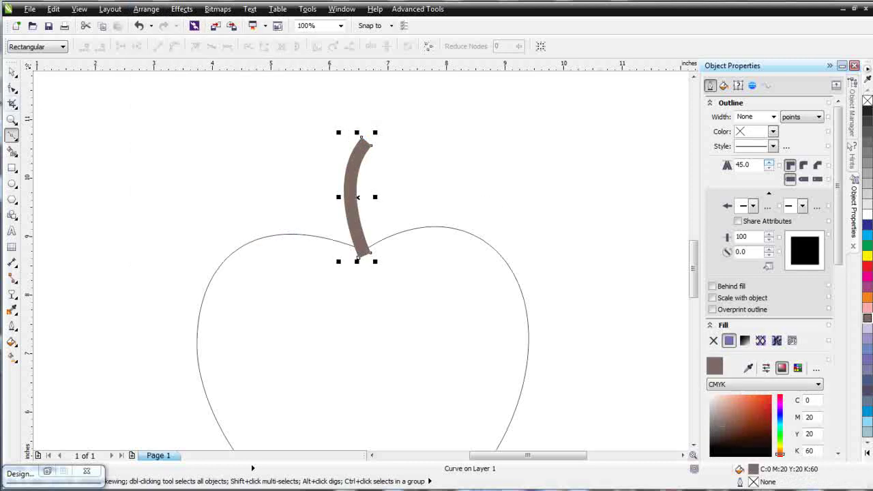
left_click(11, 87)
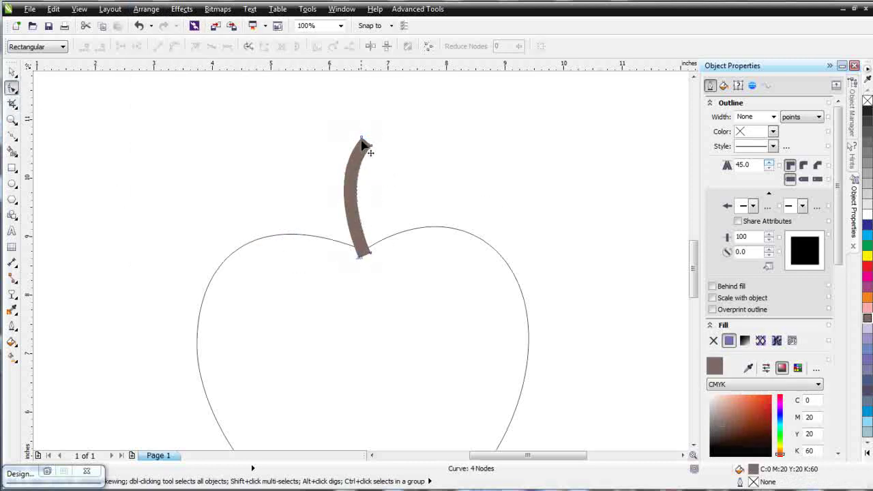
mouse_move(362, 139)
left_mouse_down()
mouse_move(353, 140)
mouse_move(373, 151)
left_mouse_up()
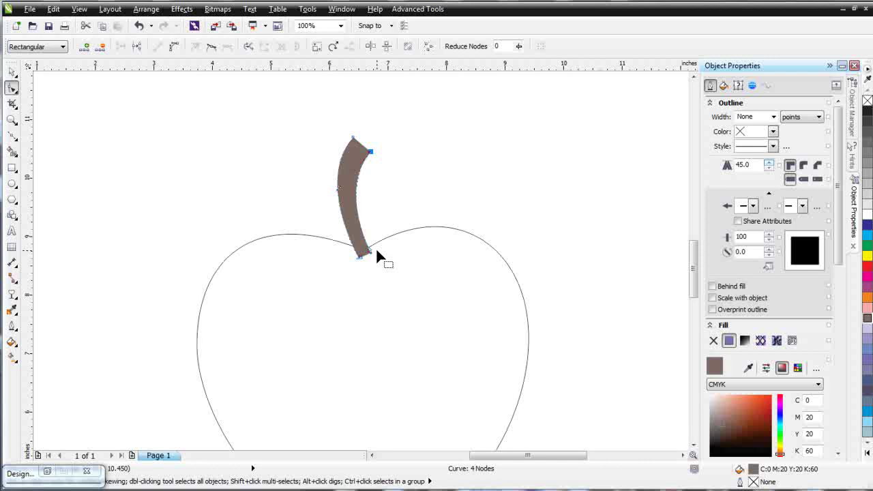
Step: Fill the apple shape red
left_click(13, 72)
left_click(416, 333)
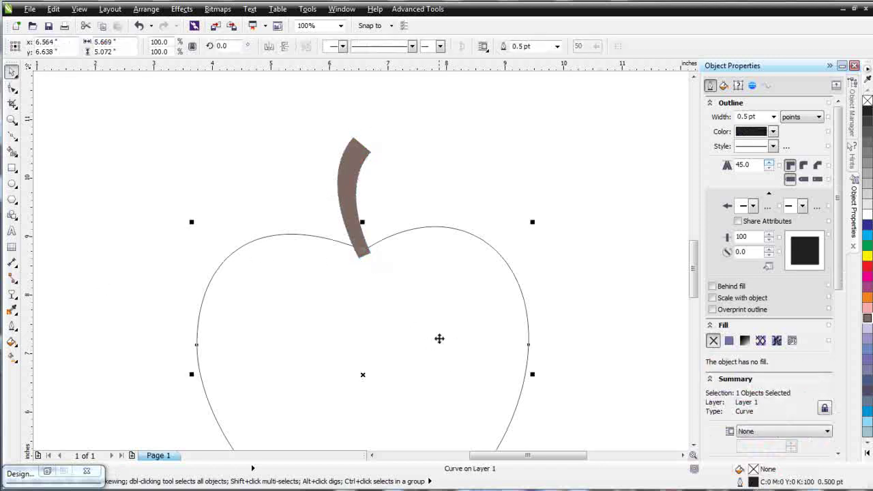
left_click(868, 268)
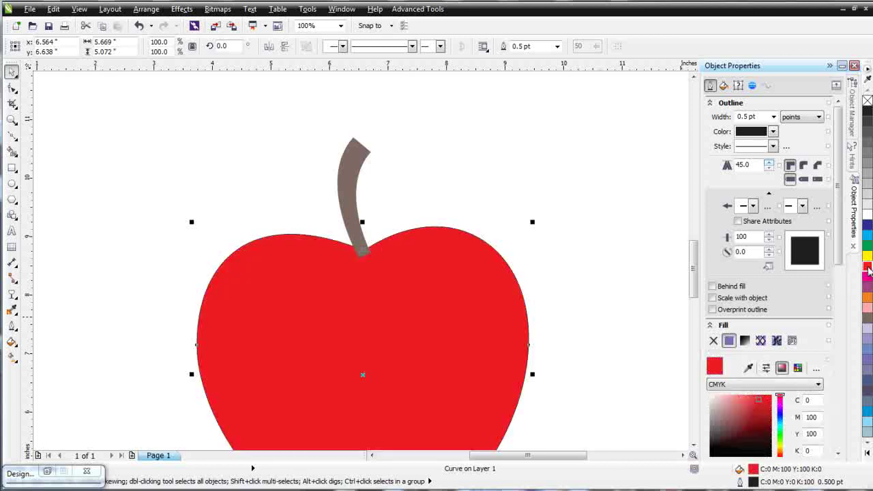
Step: Send the brown stem behind the apple
left_click(353, 163)
right_click(354, 163)
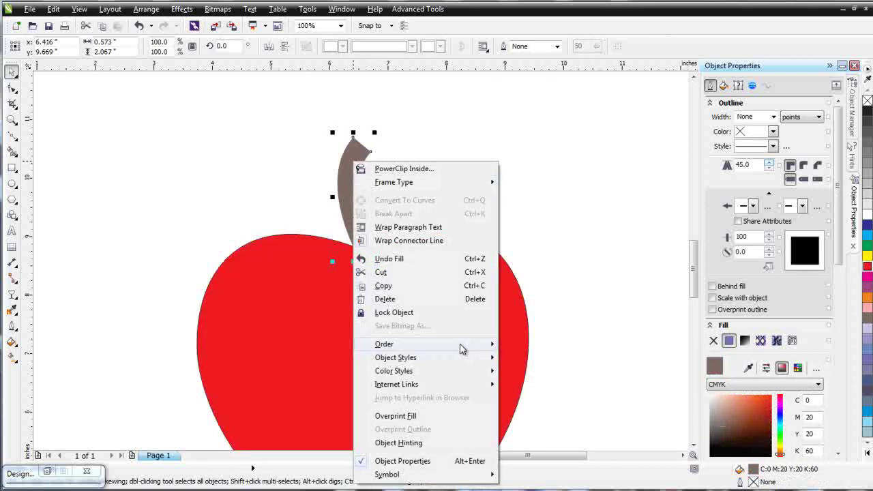
mouse_move(460, 349)
left_click(566, 358)
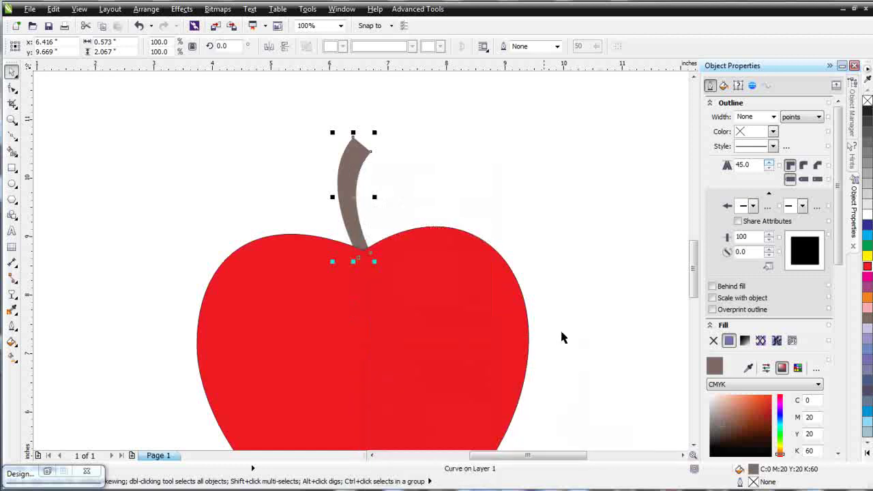
Step: Give the apple an 8.0 pt outline with round corners, round caps and a flattened tilted nib
left_click(473, 318)
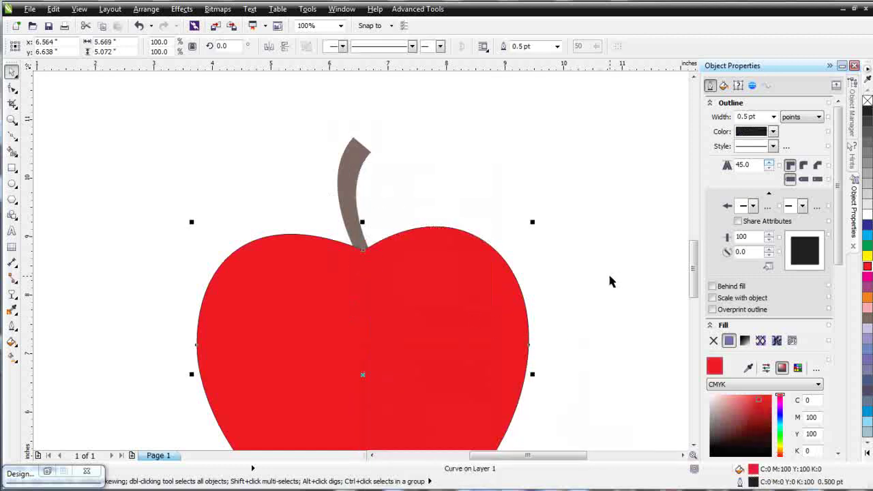
left_click(773, 118)
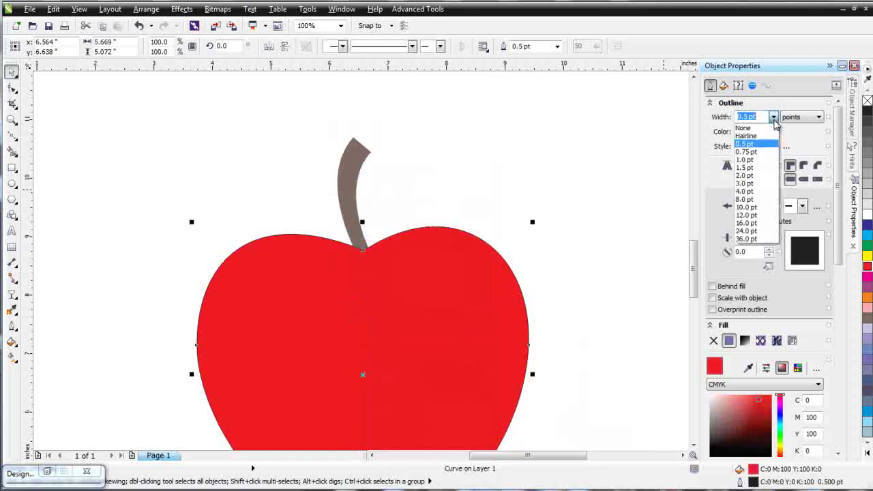
left_click(745, 200)
key("F3")
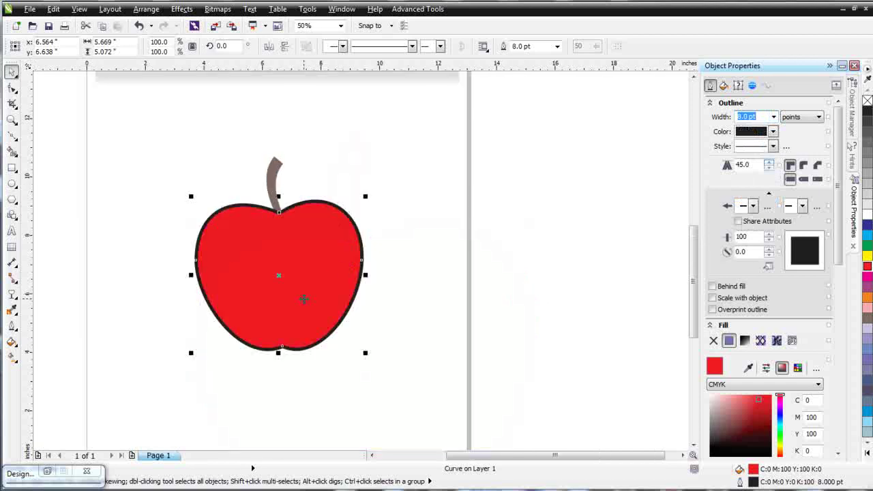
scroll(304, 299, "up", 1)
scroll(360, 249, "down", 1)
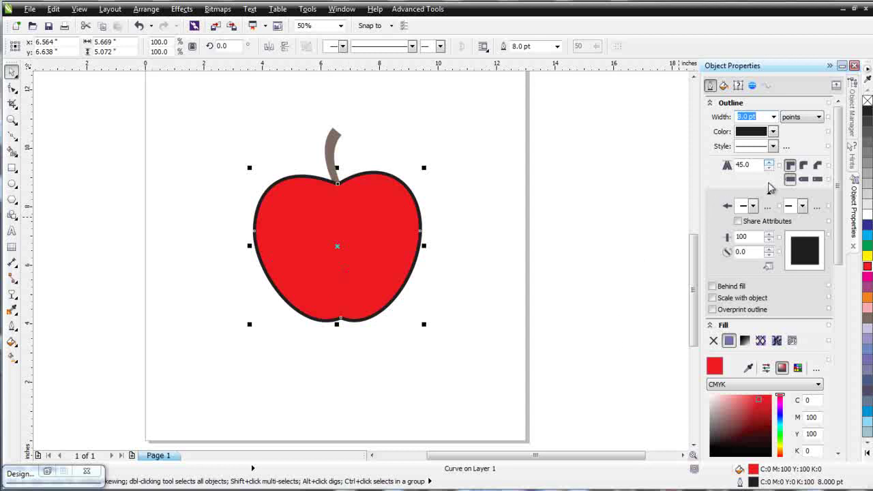
left_click(804, 165)
left_click(804, 179)
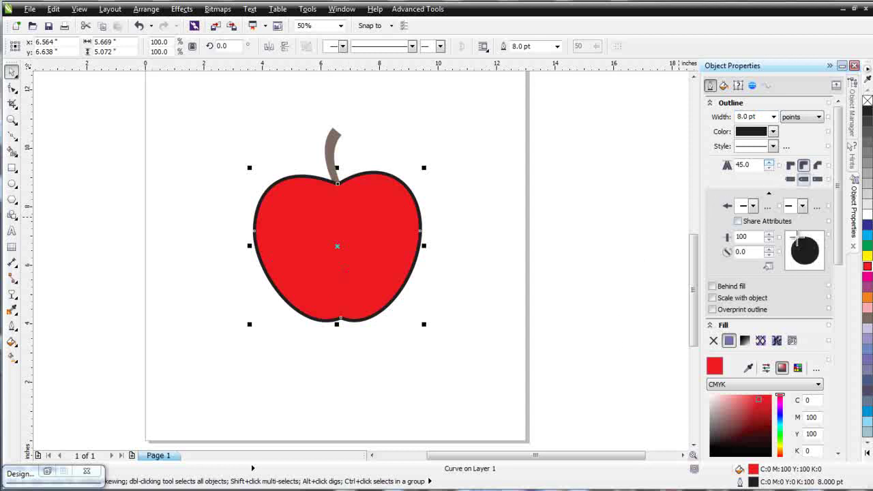
left_click_drag(806, 246, 813, 245)
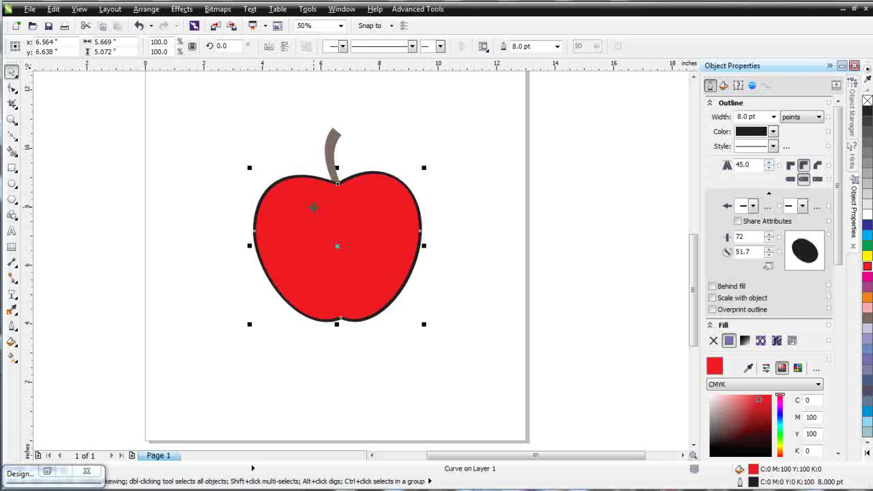
scroll(314, 208, "up", 1)
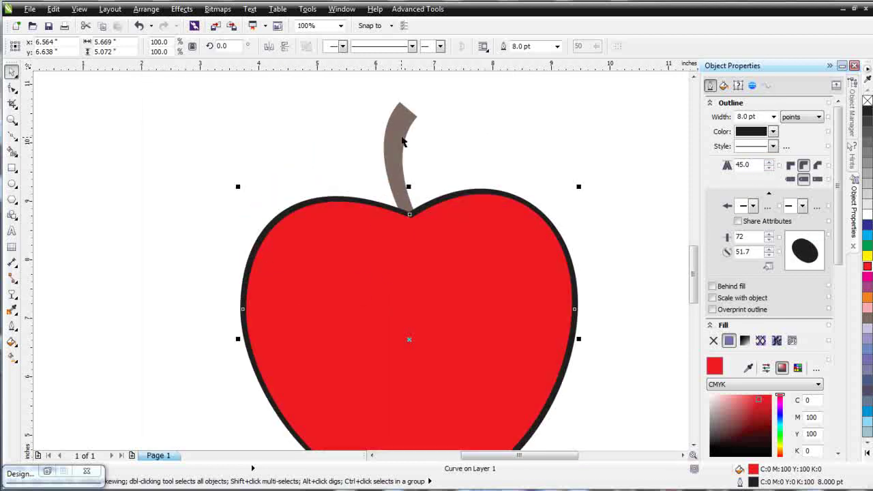
Step: Copy the apple's outline onto the stem with a right-drag and Copy Outline Here
left_click(425, 249)
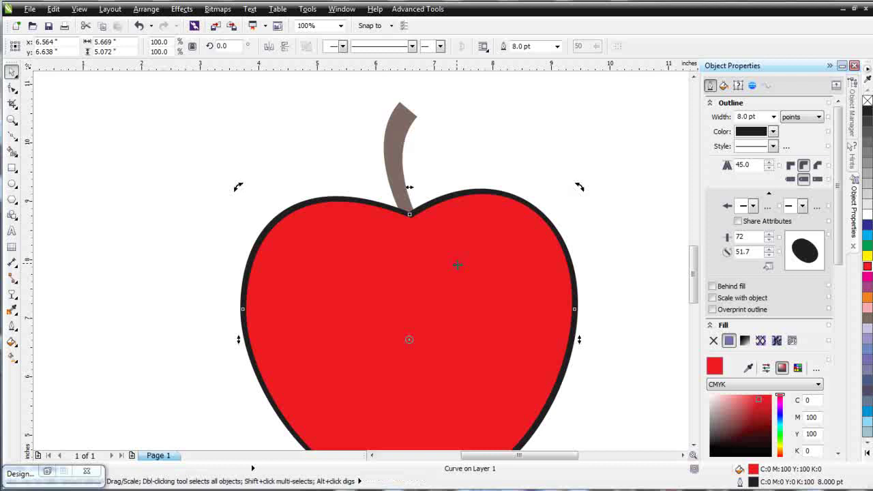
left_click_drag(469, 286, 393, 166)
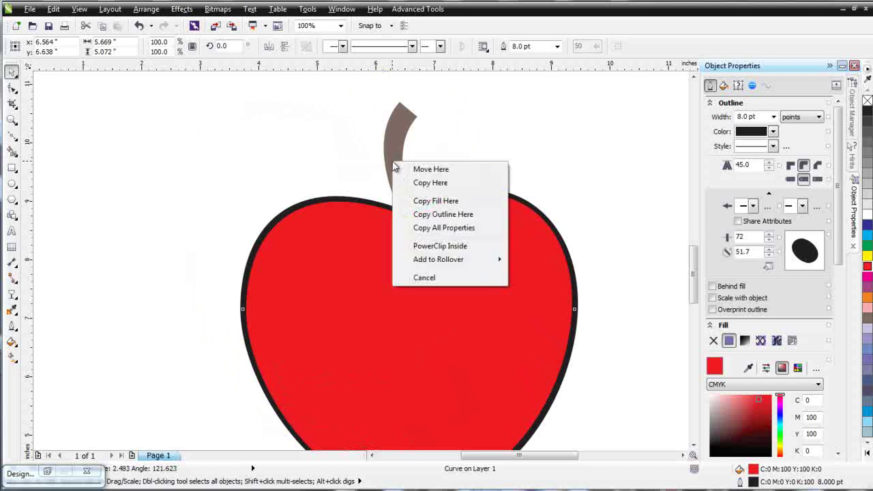
left_click(419, 215)
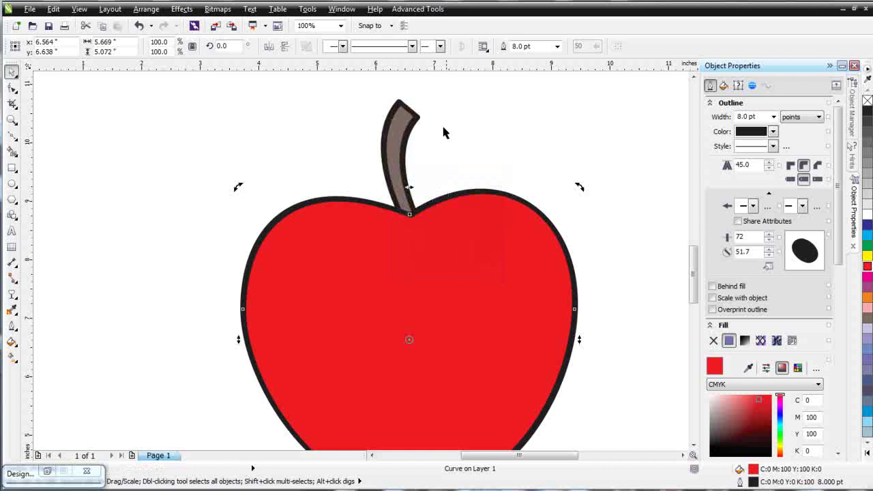
Step: Reshape the stem's outline nib into a tilted ellipse and view the finished apple
left_click(403, 135)
mouse_move(808, 254)
left_mouse_down()
mouse_move(825, 258)
mouse_move(812, 263)
mouse_move(819, 253)
left_mouse_up()
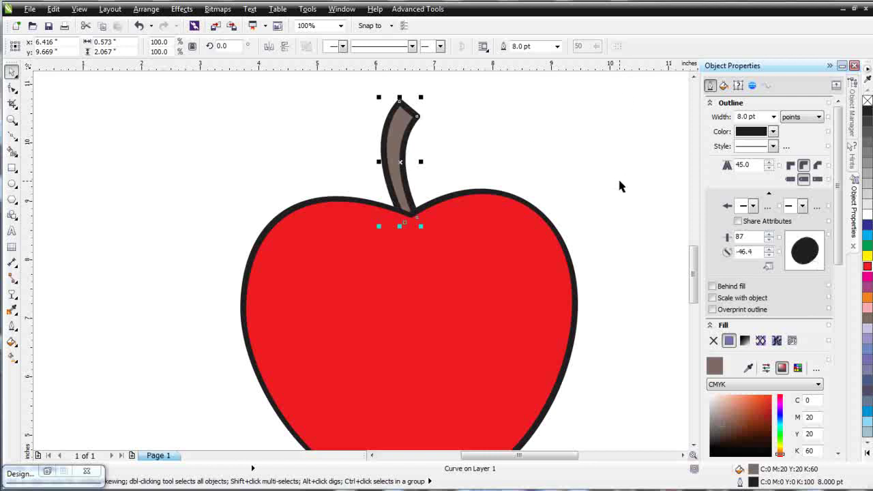
left_click_drag(806, 255, 816, 254)
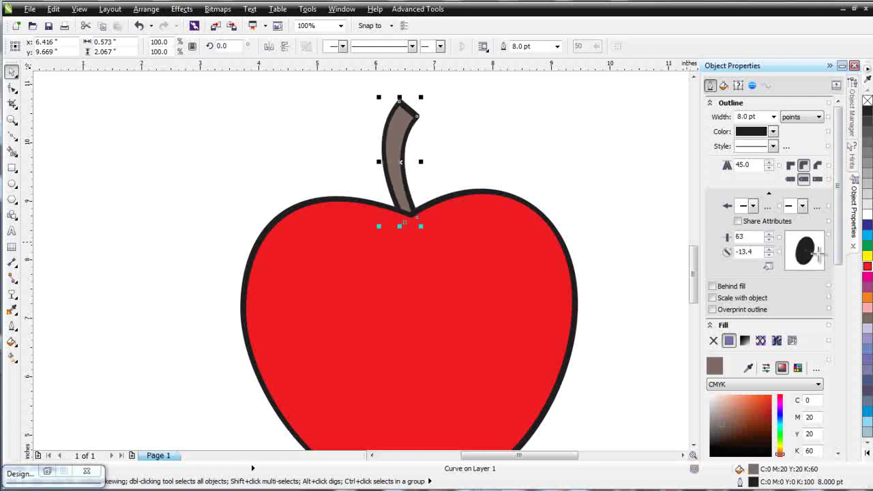
left_click(461, 154)
scroll(360, 266, "down", 2)
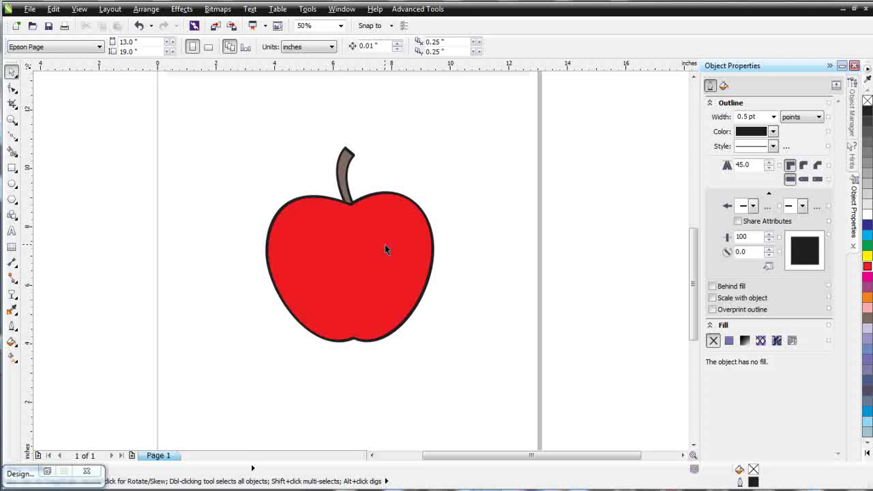
scroll(385, 247, "up", 1)
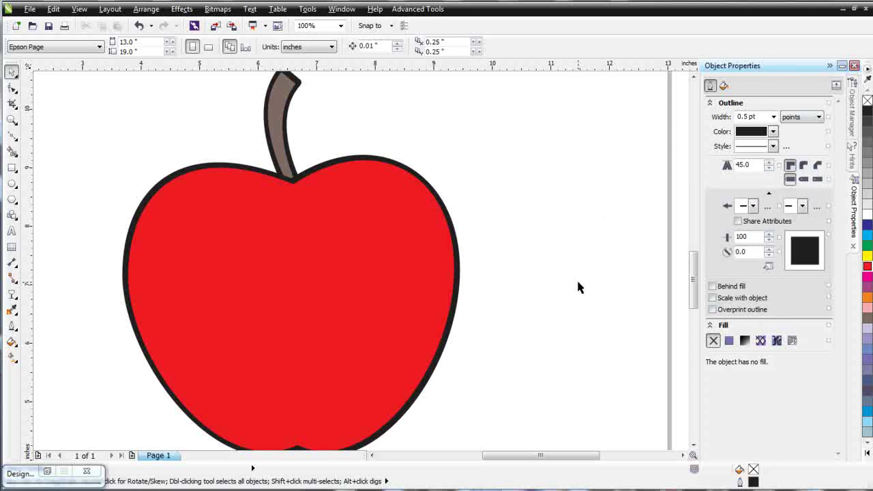
left_click(145, 9)
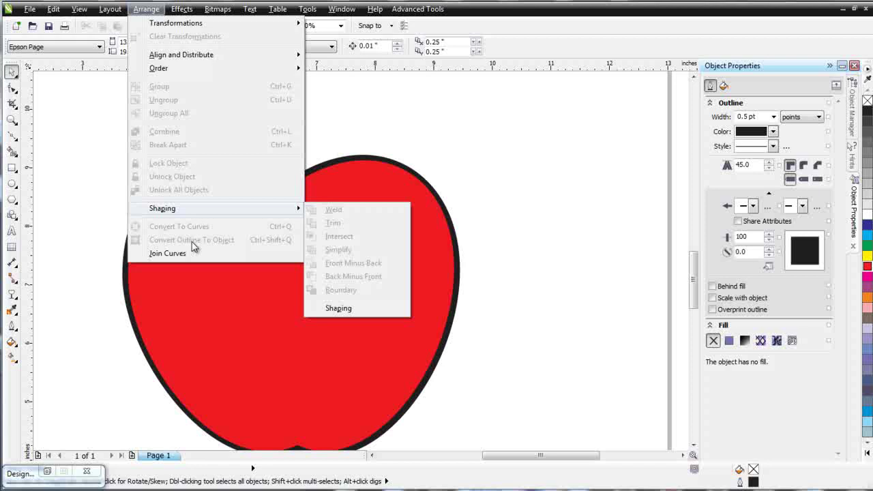
left_click(243, 354)
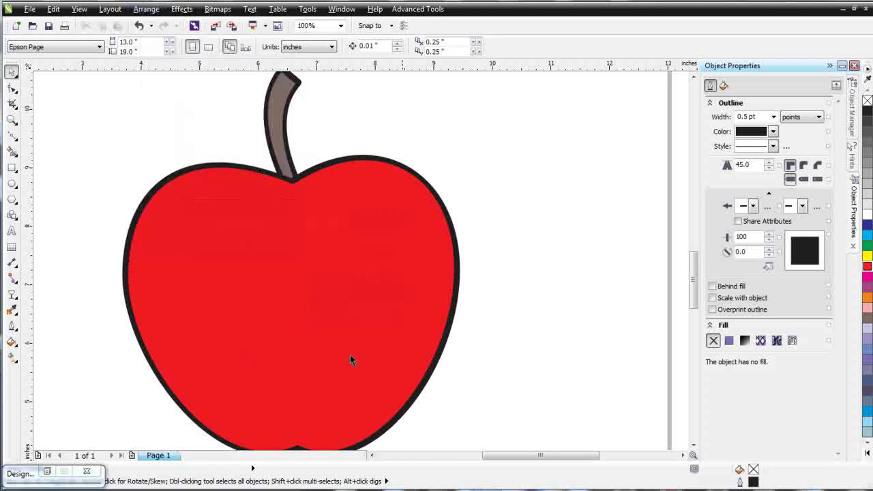